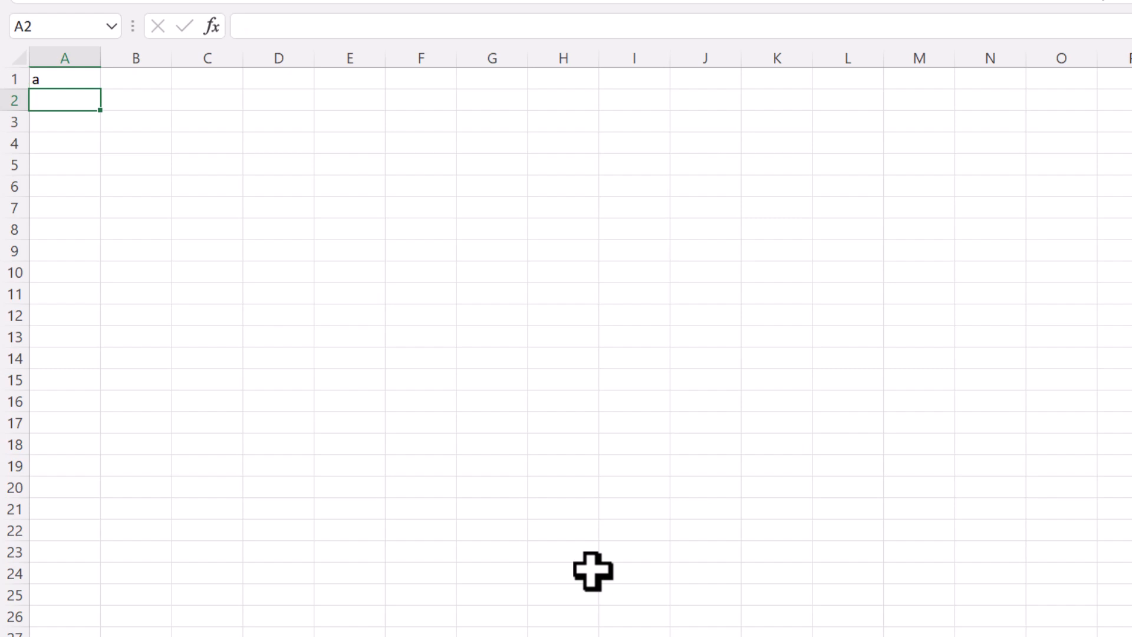
- Enter the formula =A1 & "a" in cell A2
{"action": "type", "text": "=a1 &"}
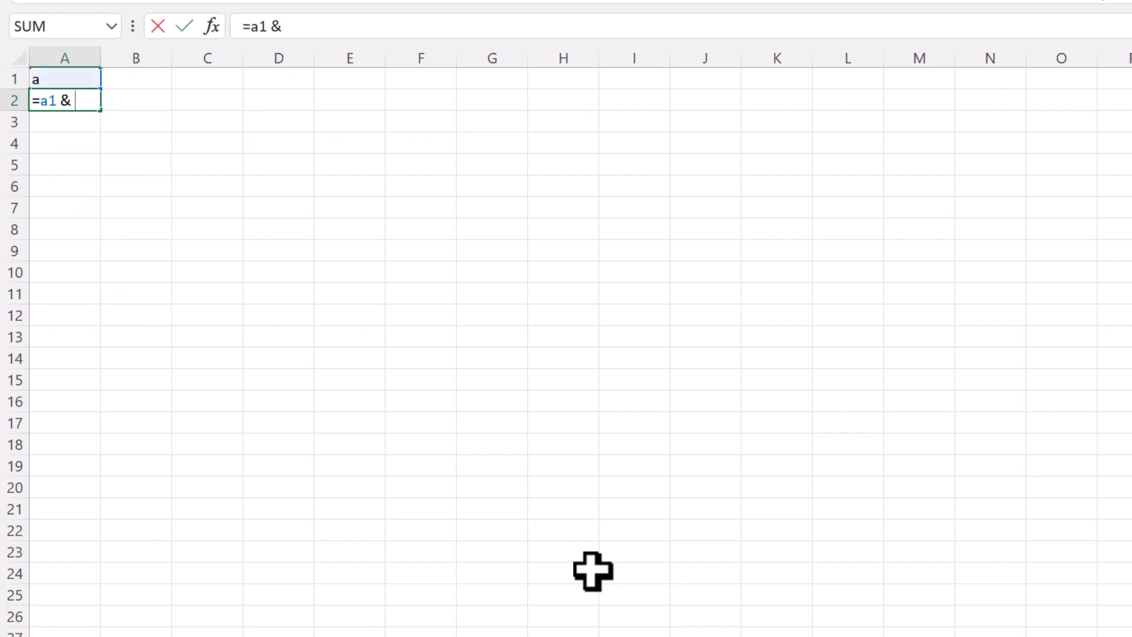
{"action": "type", "text": " \"a\""}
{"action": "key", "text": "ctrl+Return"}
- Fill the A2 formula down more than 40 rows of column A
{"action": "key", "text": "shift+Down"}
{"action": "key", "text": "shift+Down"}
{"action": "key", "text": "shift+Down"}
{"action": "key", "text": "shift+Down"}
{"action": "key", "text": "shift+Down"}
{"action": "key", "text": "shift+Down"}
{"action": "key", "text": "shift+Down"}
{"action": "key", "text": "shift+Down"}
{"action": "key", "text": "shift+Down"}
{"action": "key", "text": "shift+Down"}
{"action": "key", "text": "shift+Down"}
{"action": "key", "text": "shift+Down"}
{"action": "key", "text": "shift+Down"}
{"action": "key", "text": "shift+Down"}
{"action": "key", "text": "shift+Down"}
{"action": "key", "text": "shift+Down"}
{"action": "key", "text": "shift+Down"}
{"action": "key", "text": "shift+Down"}
{"action": "key", "text": "shift+Down"}
{"action": "key", "text": "shift+Down"}
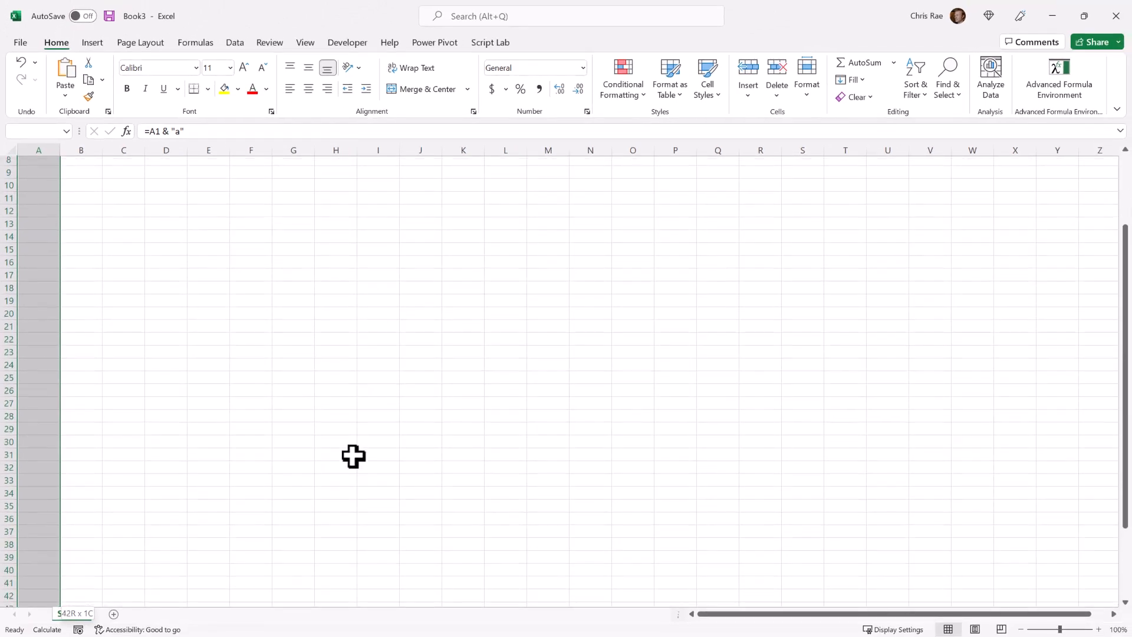
{"action": "key", "text": "shift+Down"}
{"action": "key", "text": "shift+Down"}
{"action": "key", "text": "shift+Down"}
{"action": "key", "text": "shift+Down"}
{"action": "key", "text": "shift+Down"}
{"action": "key", "text": "shift+Down"}
{"action": "key", "text": "shift+Down"}
{"action": "key", "text": "shift+Down"}
{"action": "key", "text": "shift+Down"}
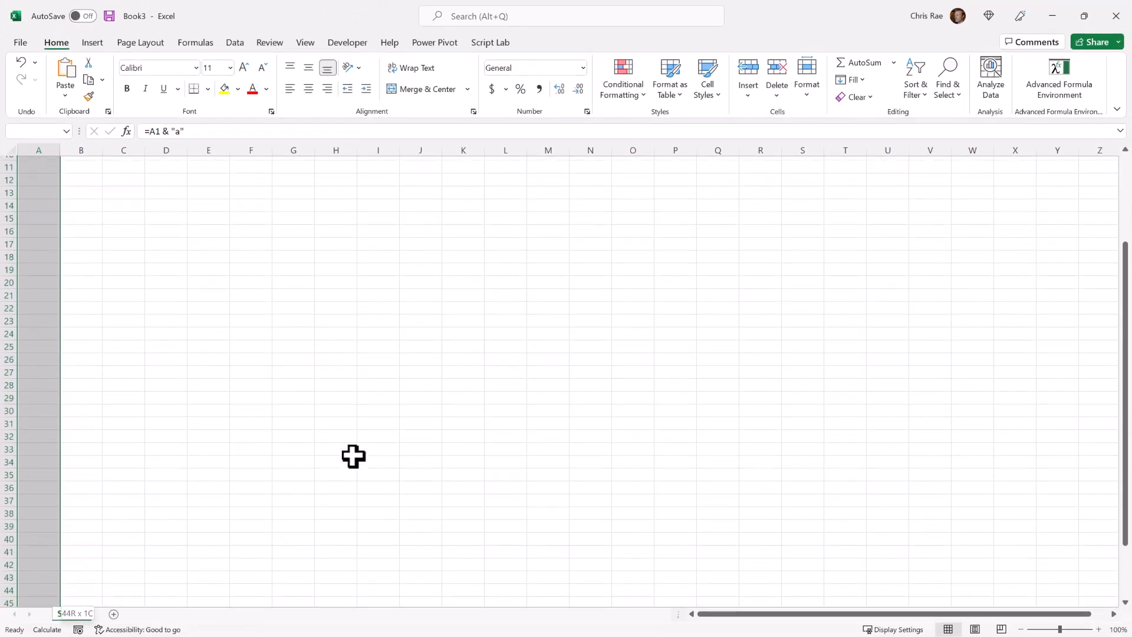
{"action": "key", "text": "F2"}
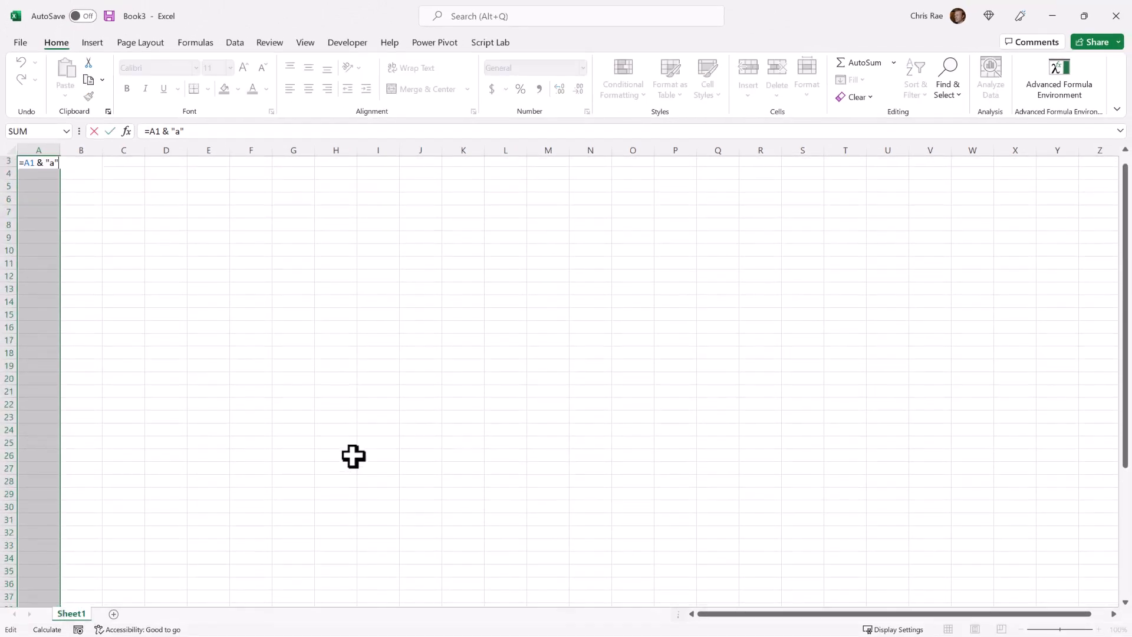
{"action": "key", "text": "ctrl+Return"}
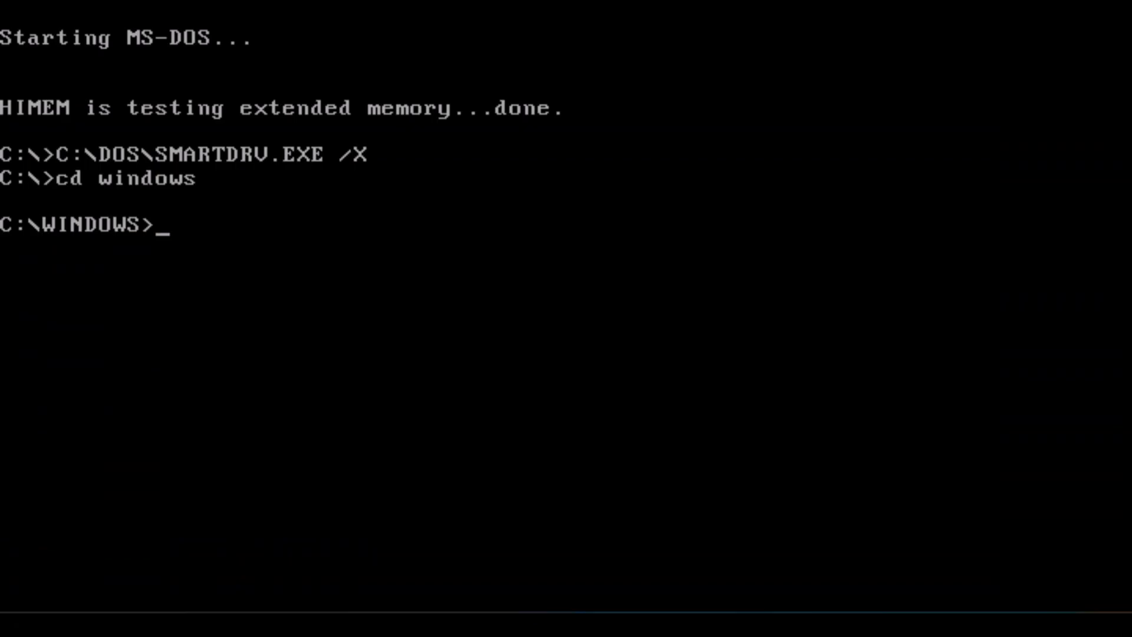
- Switch to the MS-DOS machine and start Excel from the C:\WINDOWS prompt with the command excel
{"action": "type", "text": "excel"}
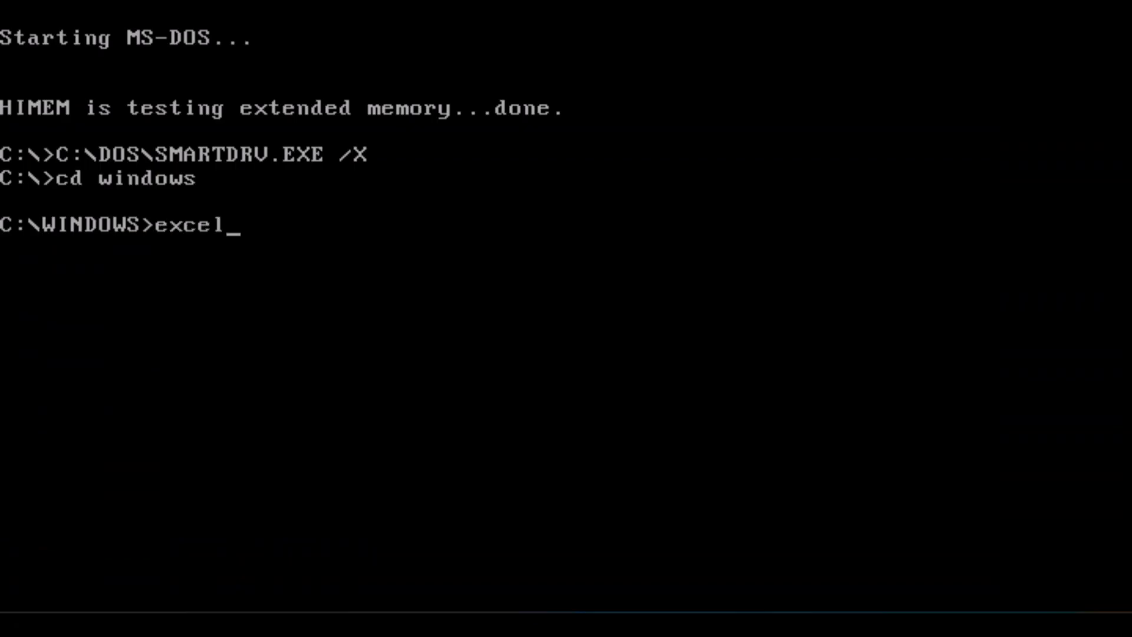
{"action": "key", "text": "Return"}
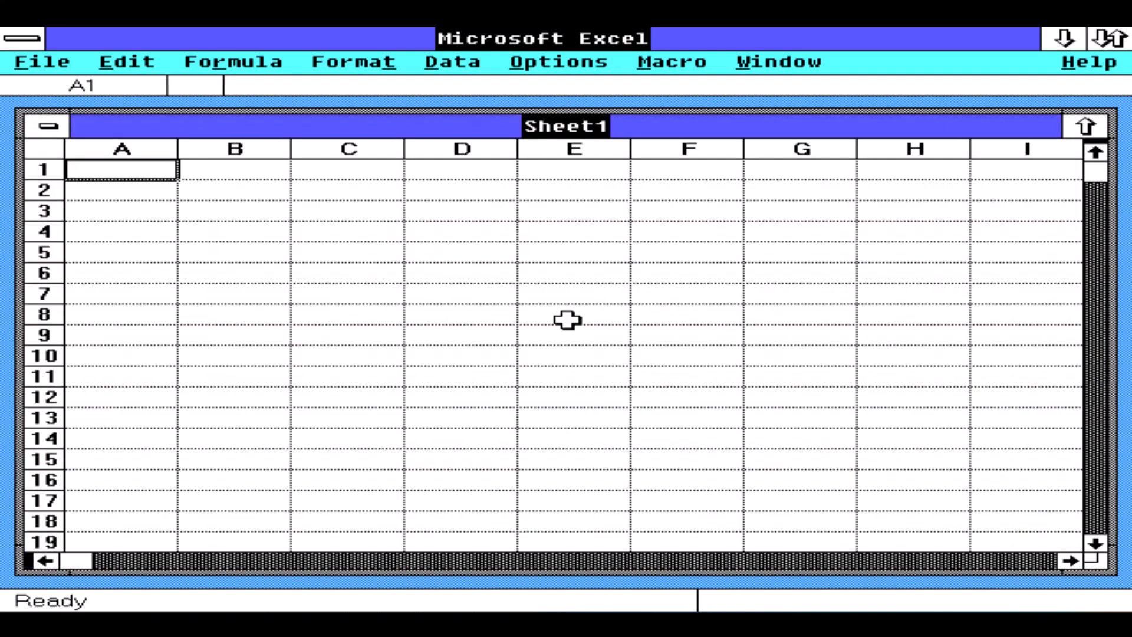
- Set calculation to Manual and enable Iteration with a maximum of 1 iteration
{"action": "key", "text": "alt+o"}
{"action": "key", "text": "Down"}
{"action": "key", "text": "Down"}
{"action": "key", "text": "Down"}
{"action": "key", "text": "Down"}
{"action": "key", "text": "Down"}
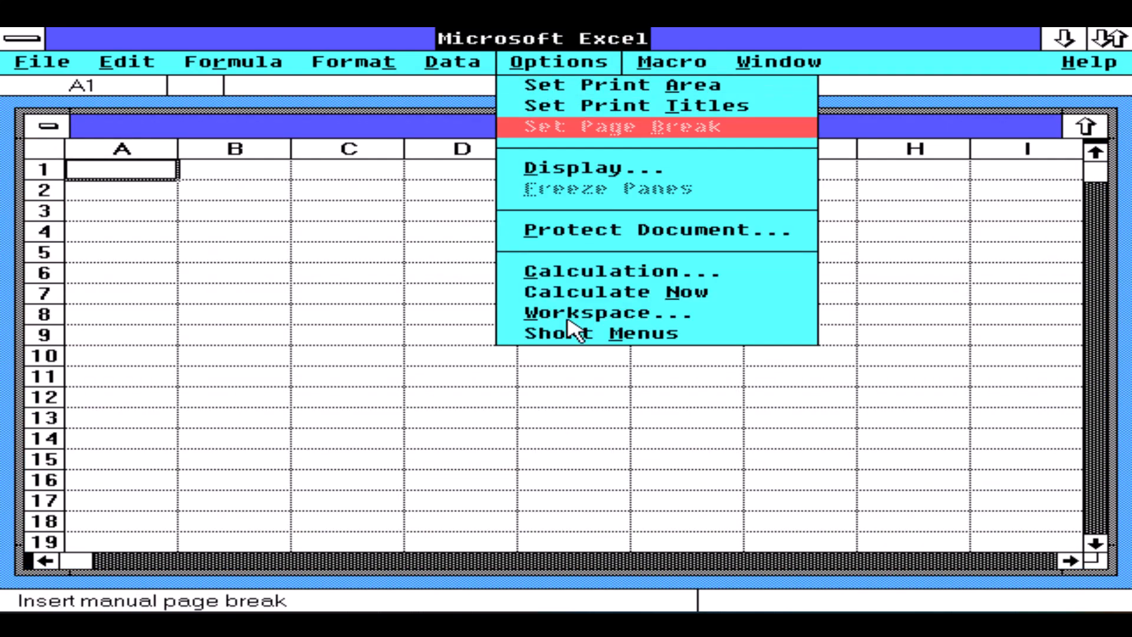
{"action": "key", "text": "Down"}
{"action": "key", "text": "Return"}
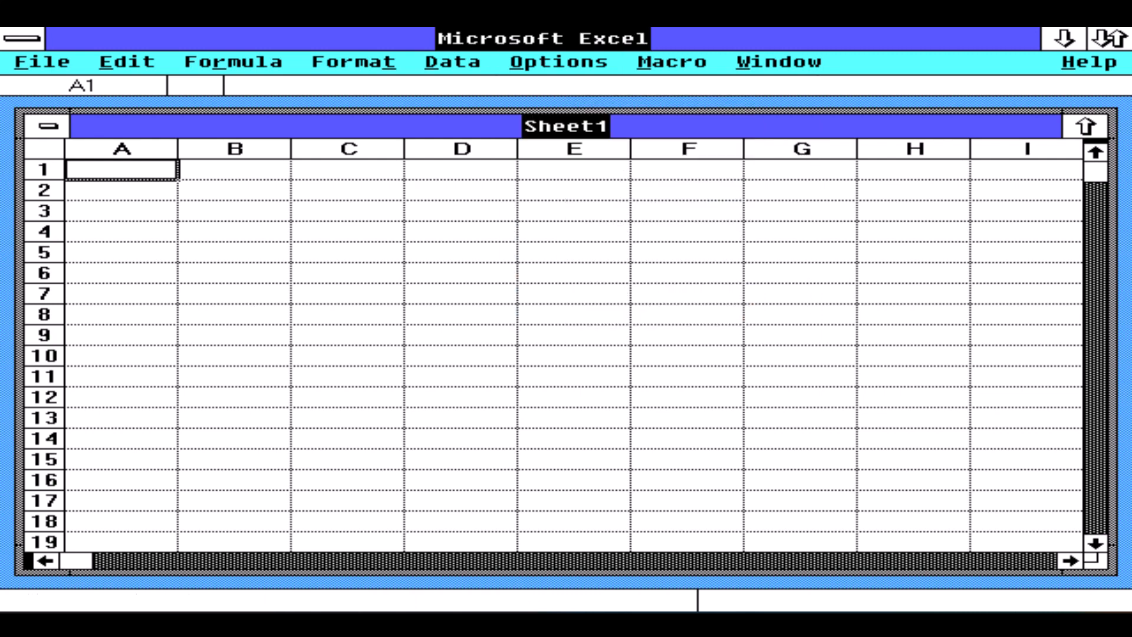
{"action": "key", "text": "alt+m"}
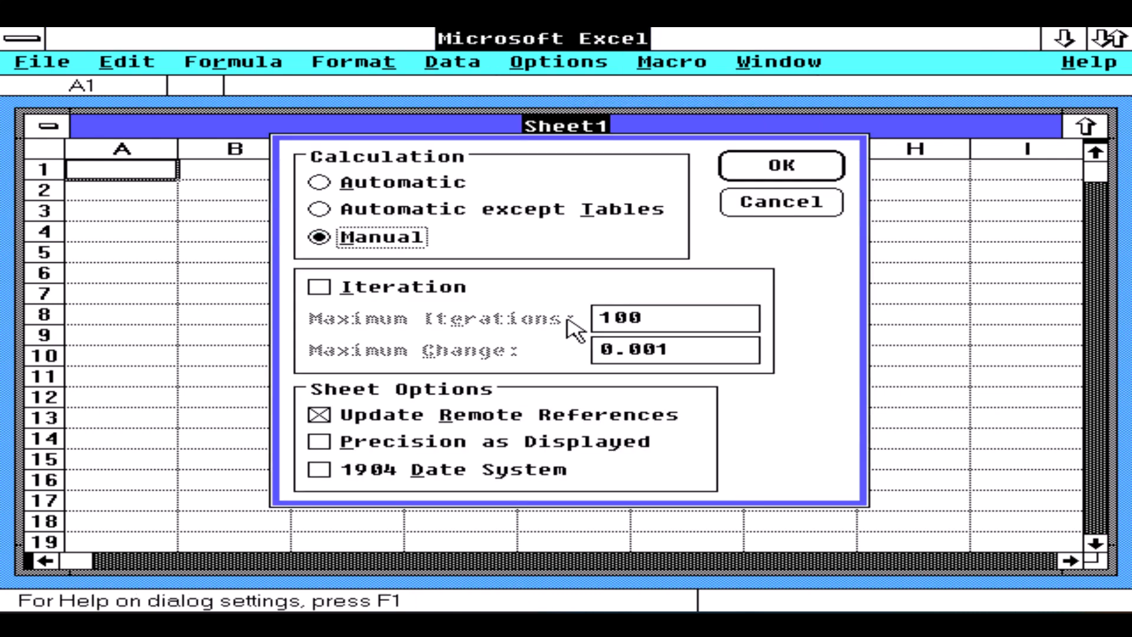
{"action": "key", "text": "alt+i"}
{"action": "key", "text": "alt+e"}
{"action": "type", "text": "1"}
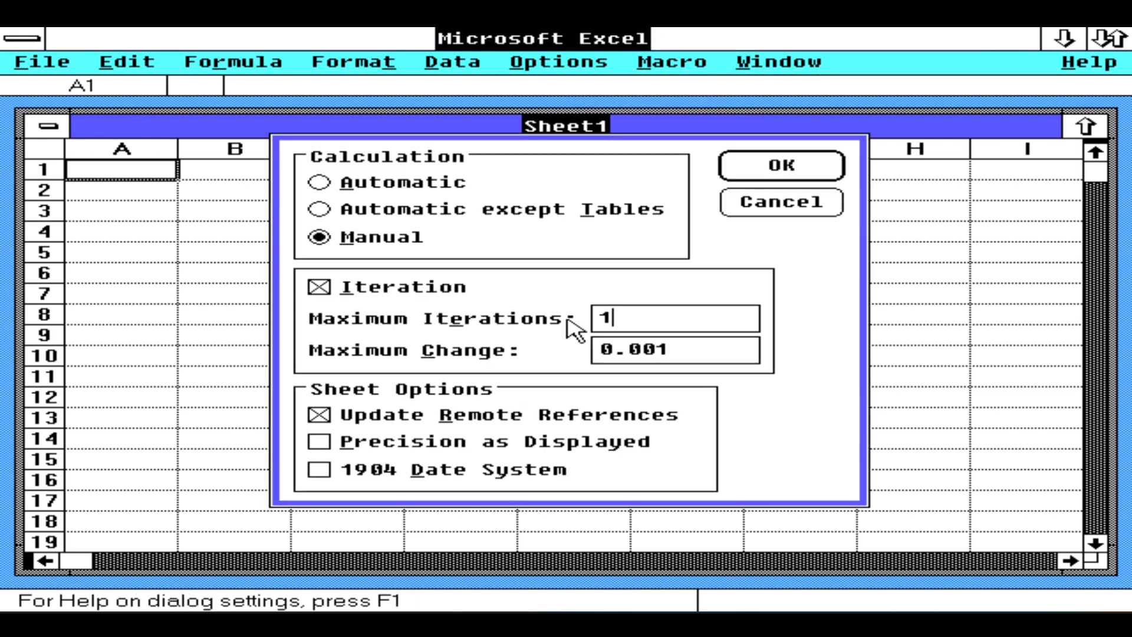
{"action": "key", "text": "Return"}
- Label A1 as Counter and enter the self-referencing formula =b1+1 in B1
{"action": "type", "text": "Counter"}
{"action": "key", "text": "Tab"}
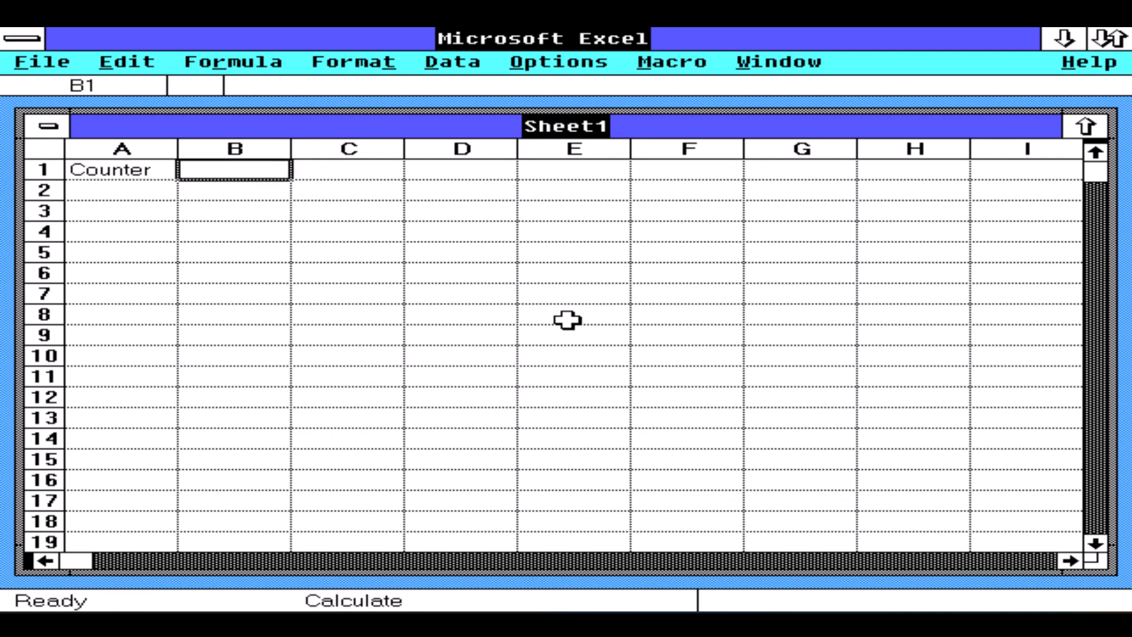
{"action": "type", "text": "=b1+1"}
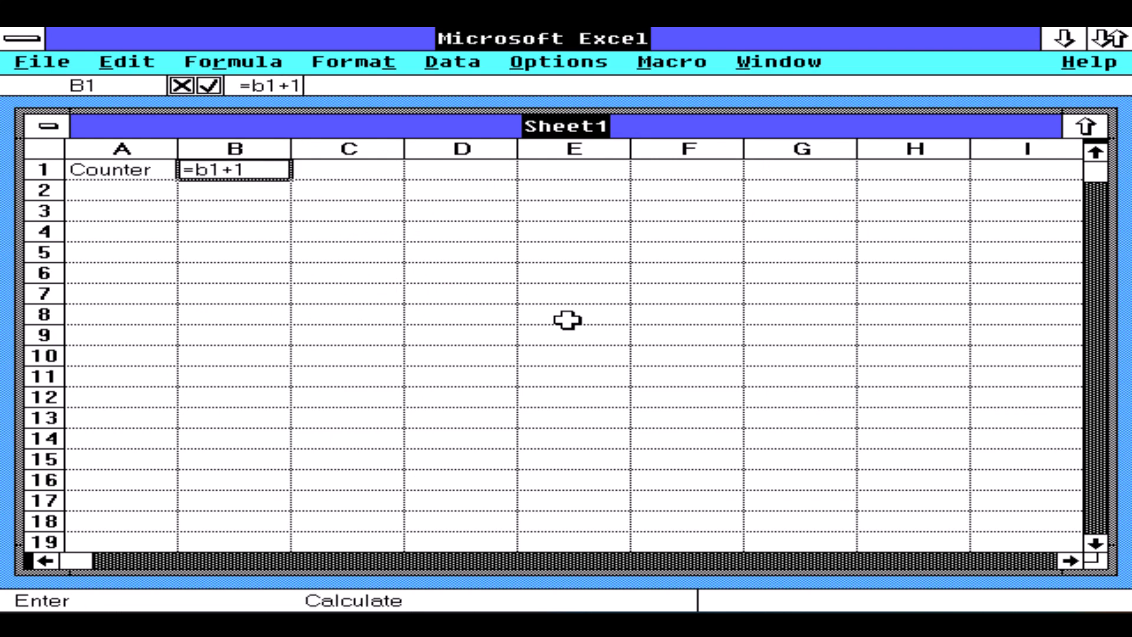
{"action": "key", "text": "Return"}
- Recalculate the sheet repeatedly to advance the counter in B1
{"action": "key", "text": "F9"}
{"action": "key", "text": "F9"}
{"action": "key", "text": "F9"}
{"action": "key", "text": "F9"}
{"action": "key", "text": "F9"}
{"action": "key", "text": "F9"}
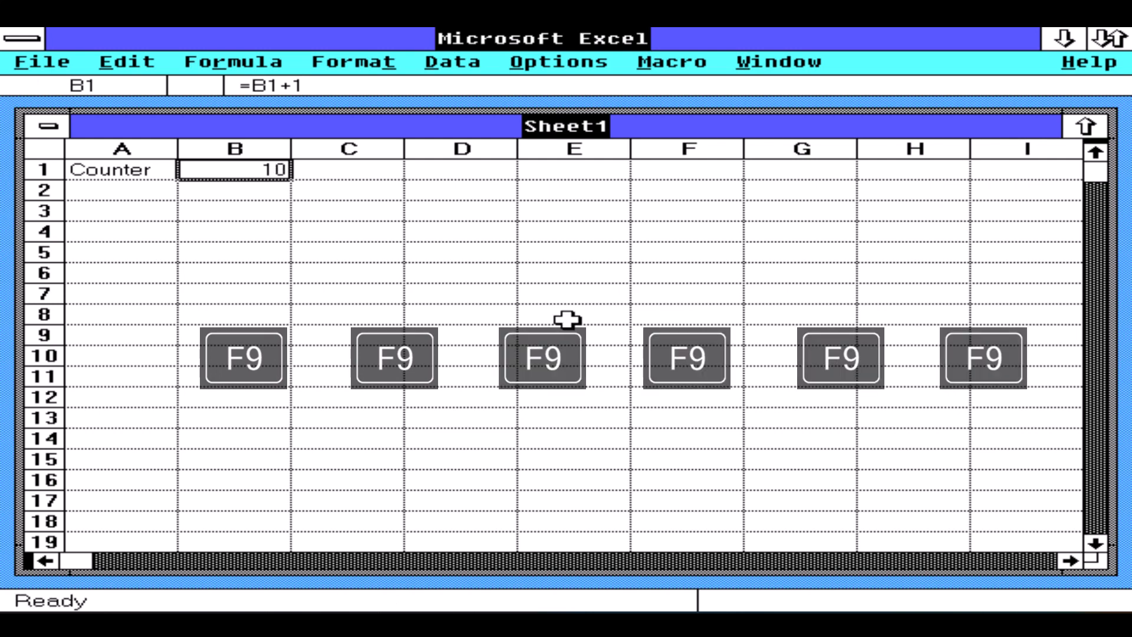
- Add a reset flag under the counter, with the label Reset in A2 and the value TRUE in B2
{"action": "key", "text": "Down"}
{"action": "key", "text": "Left"}
{"action": "type", "text": "Reset"}
{"action": "key", "text": "Tab"}
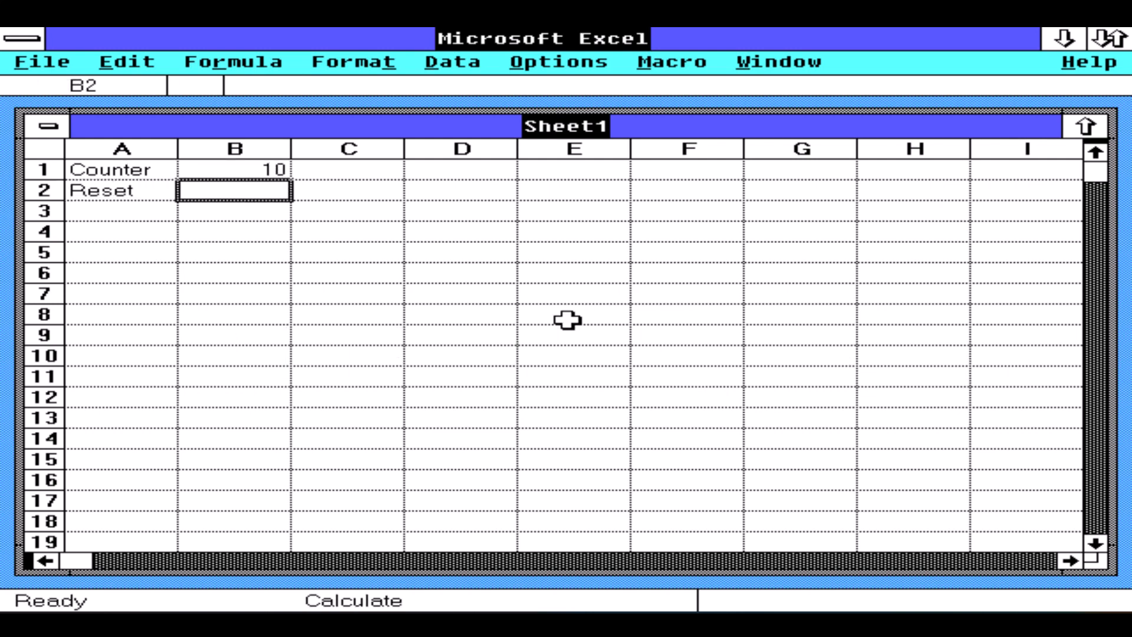
{"action": "type", "text": "true"}
{"action": "key", "text": "Up"}
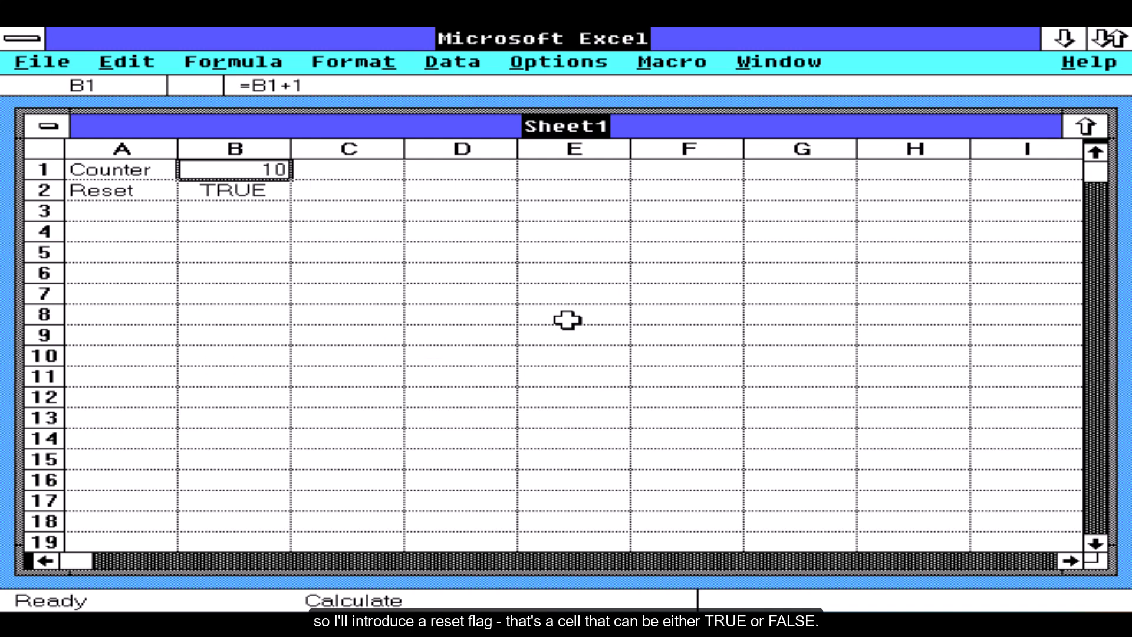
- Change the counter formula in B1 to =IF(B2,0,B1+1) so it depends on the reset flag
{"action": "key", "text": "F2"}
{"action": "key", "text": "Left"}
{"action": "key", "text": "Left"}
{"action": "key", "text": "Left"}
{"action": "key", "text": "Left"}
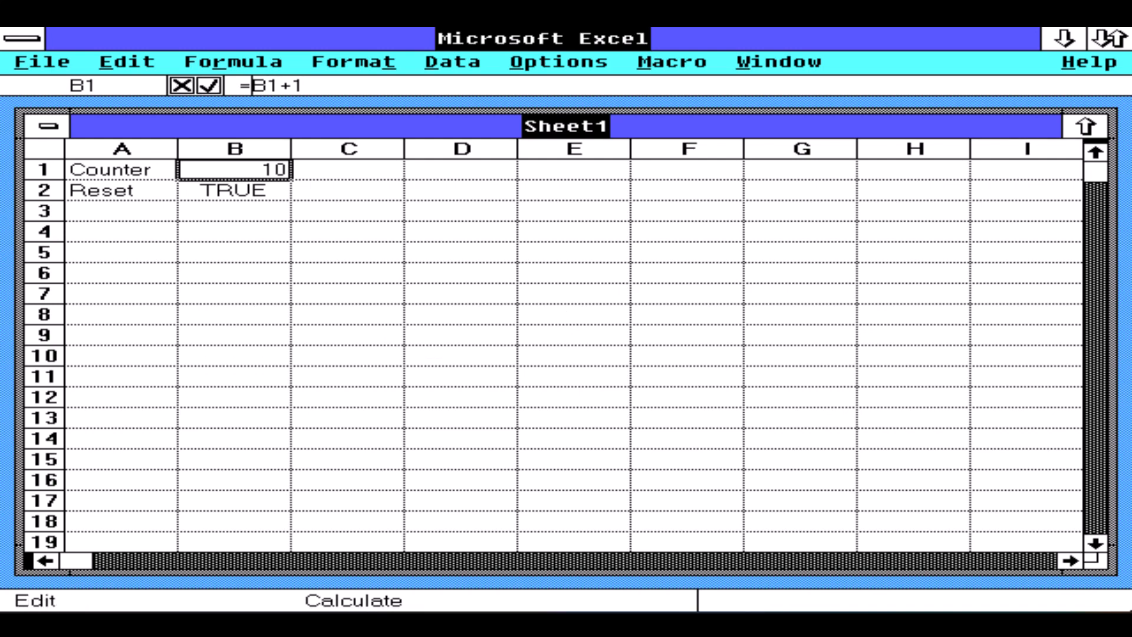
{"action": "type", "text": "if("}
{"action": "key", "text": "Down"}
{"action": "type", "text": ",0"}
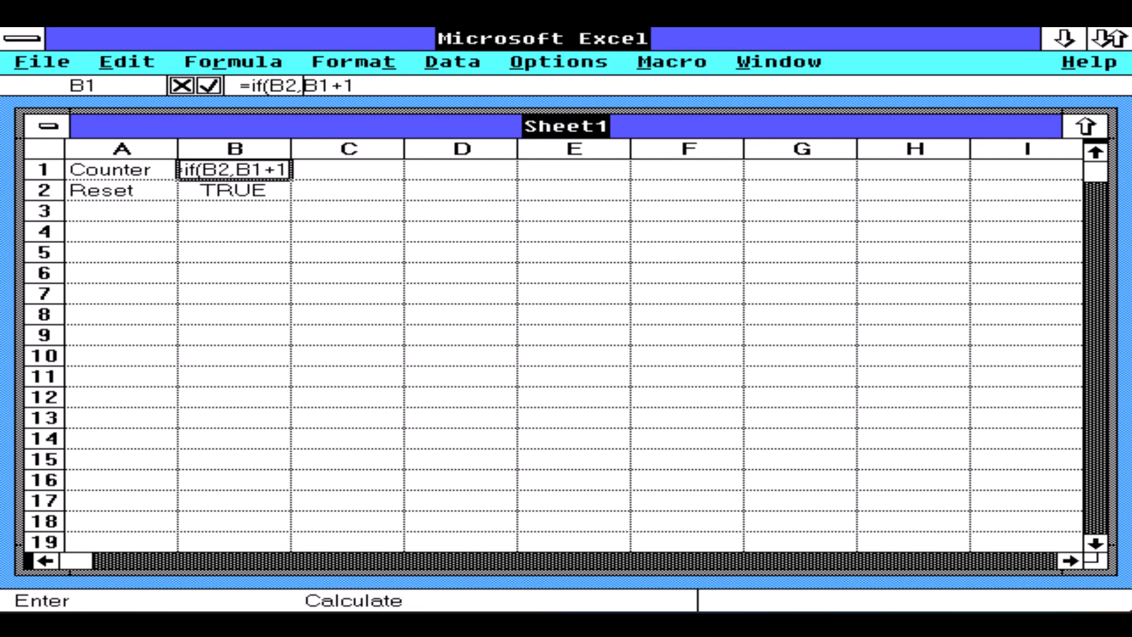
{"action": "type", "text": ","}
{"action": "key", "text": "Return"}
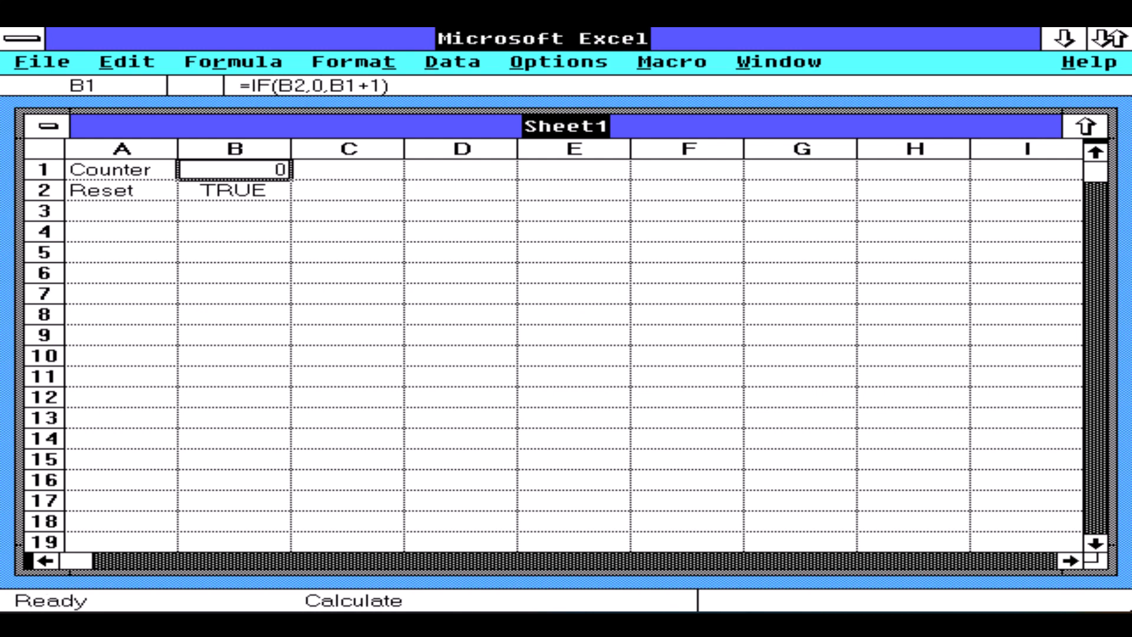
- Set the reset flag in B2 to FALSE and recalculate repeatedly to run the counter
{"action": "key", "text": "Down"}
{"action": "type", "text": "false"}
{"action": "key", "text": "Return"}
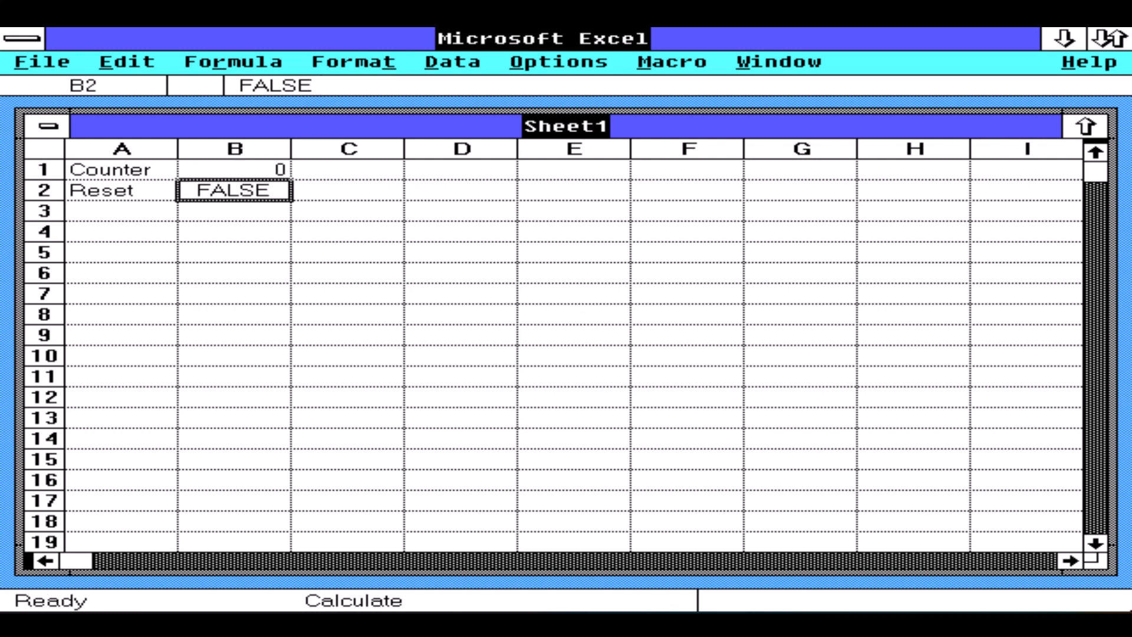
{"action": "key", "text": "F9"}
{"action": "key", "text": "F9"}
{"action": "key", "text": "F9"}
{"action": "key", "text": "F9"}
{"action": "key", "text": "F9"}
{"action": "key", "text": "F9"}
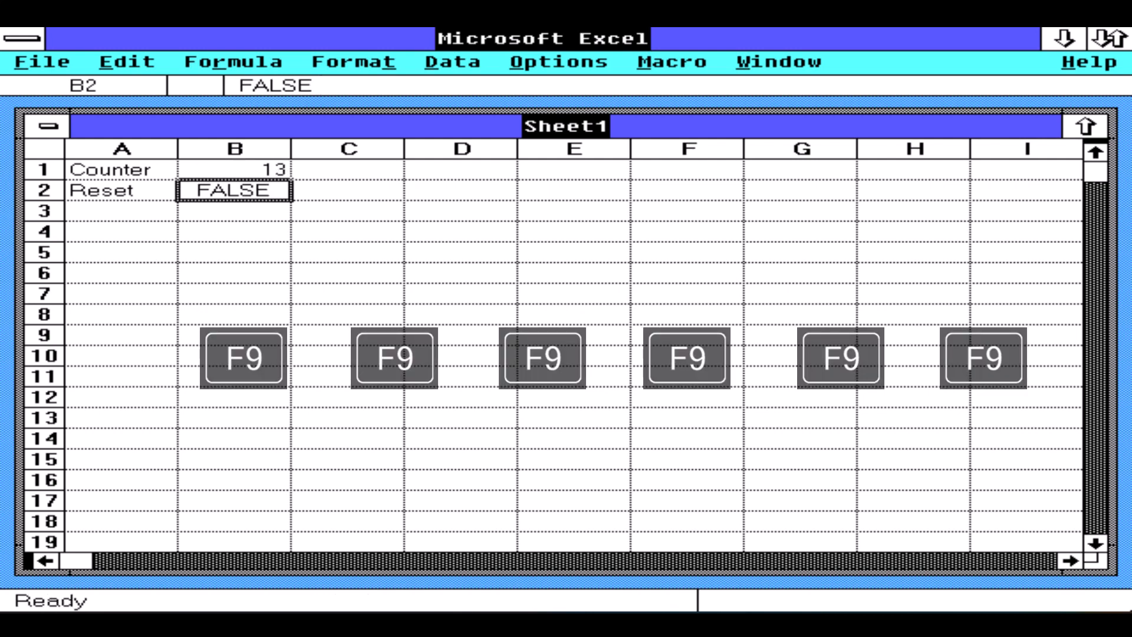
- Set the reset flag in B2 to TRUE and recalculate once to reset the counter
{"action": "type", "text": "true"}
{"action": "key", "text": "Return"}
{"action": "key", "text": "F9"}
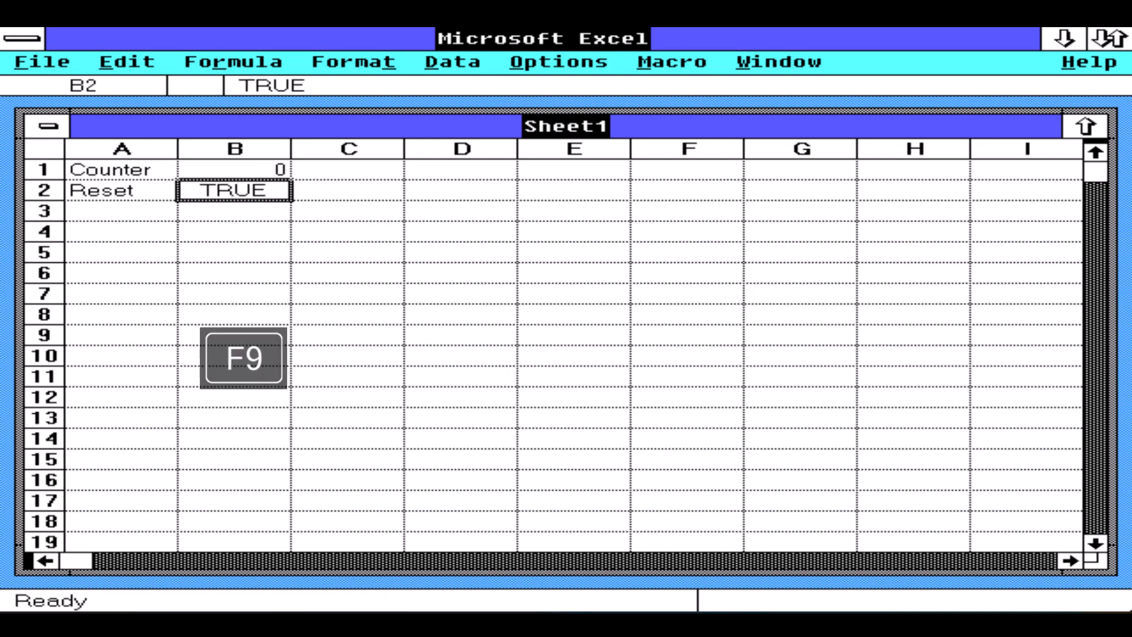
- Set the maximum iterations in the calculation settings to 100
{"action": "key", "text": "alt+o"}
{"action": "key", "text": "Down"}
{"action": "key", "text": "Down"}
{"action": "key", "text": "Down"}
{"action": "key", "text": "Down"}
{"action": "key", "text": "Down"}
{"action": "key", "text": "Return"}
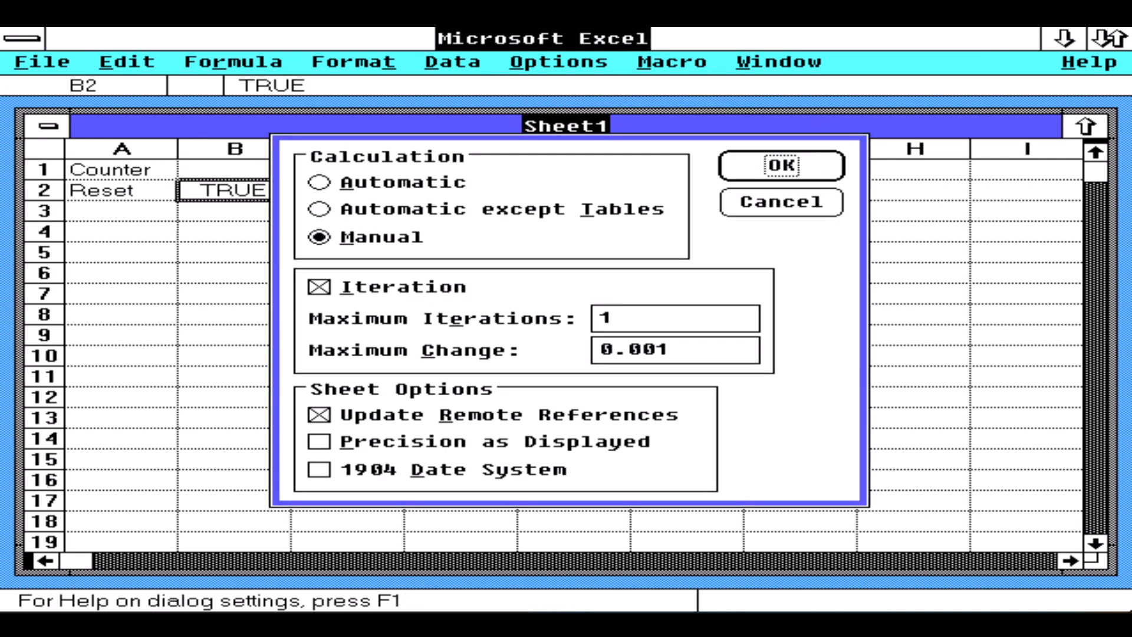
{"action": "key", "text": "alt+e"}
{"action": "type", "text": "100"}
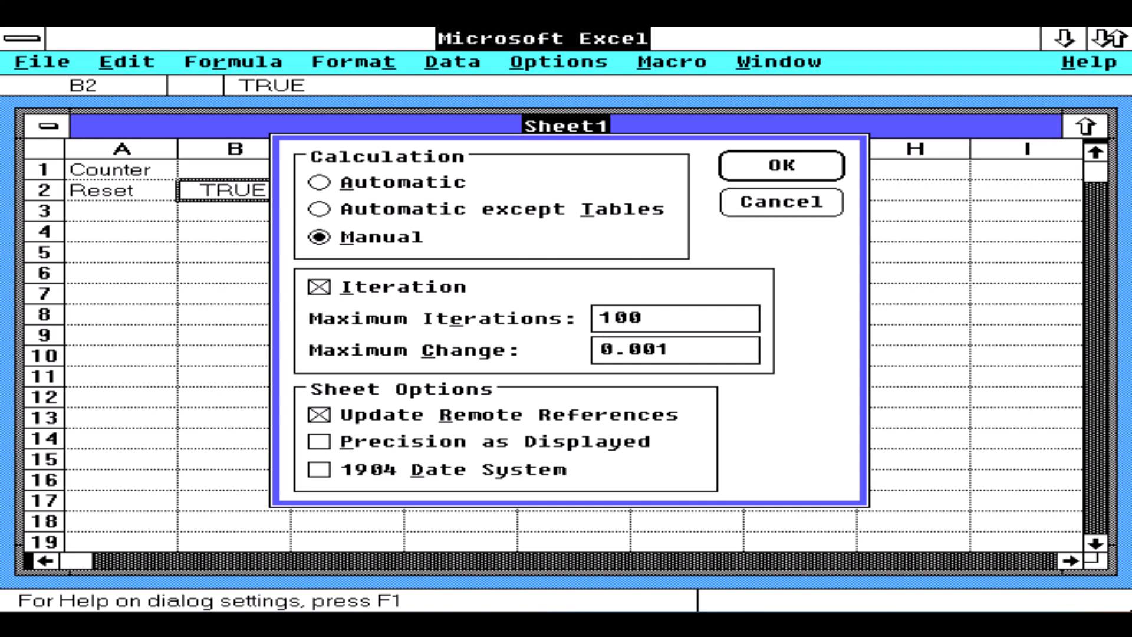
{"action": "key", "text": "Return"}
- Set the reset flag in B2 to FALSE and recalculate the sheet three times
{"action": "type", "text": "false"}
{"action": "key", "text": "Return"}
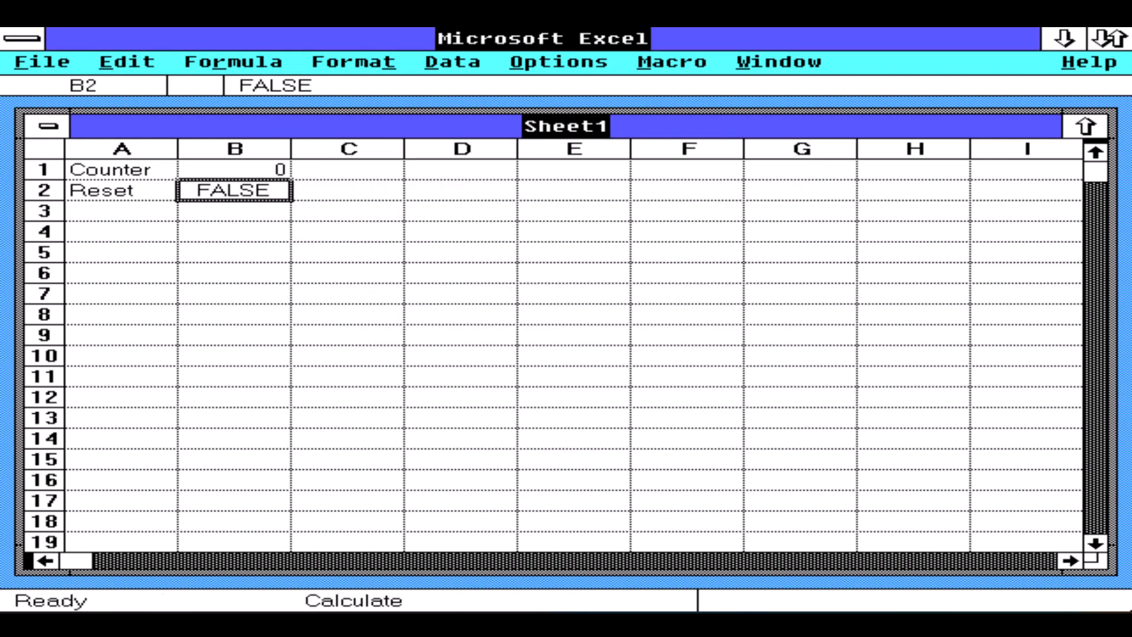
{"action": "key", "text": "F9"}
{"action": "key", "text": "F9"}
{"action": "key", "text": "F9"}
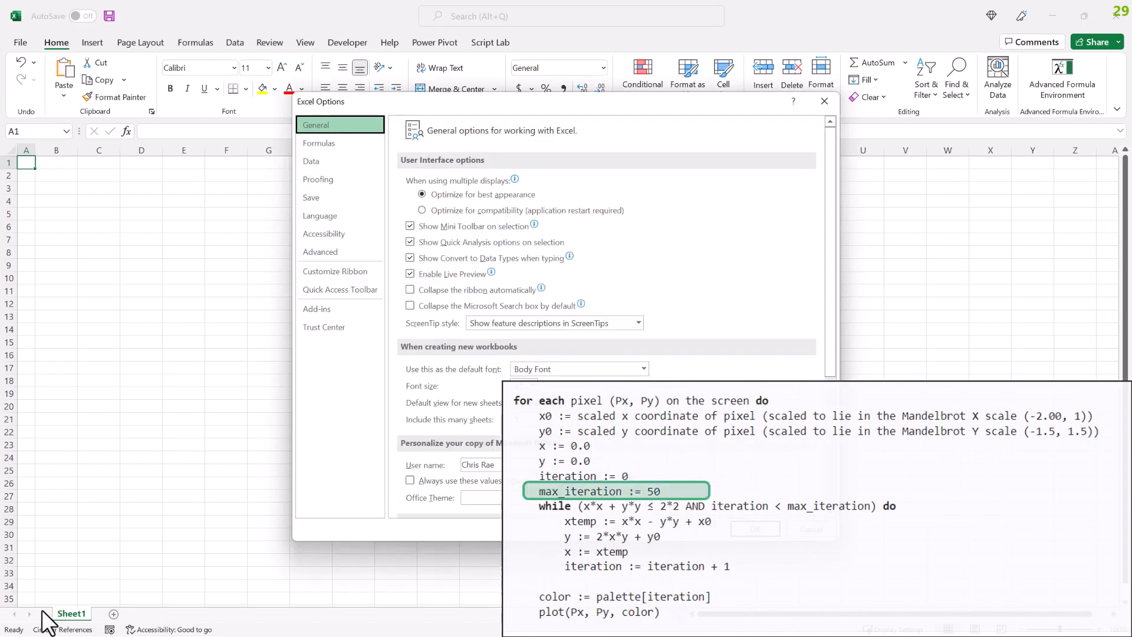
- In modern Excel's options, set workbook calculation to Manual and enable iterative calculation with a maximum of 50 iterations
{"action": "left_click", "coordinate": [322, 144]}
{"action": "left_click", "coordinate": [422, 226]}
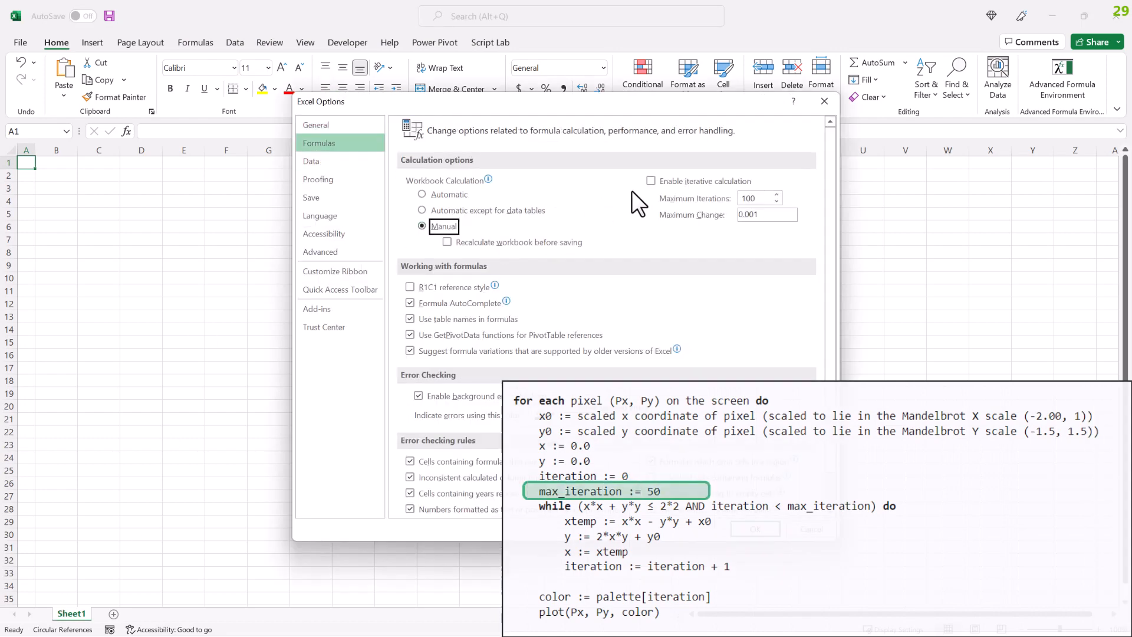
{"action": "left_click", "coordinate": [651, 181]}
{"action": "key", "text": "Tab"}
{"action": "type", "text": "50"}
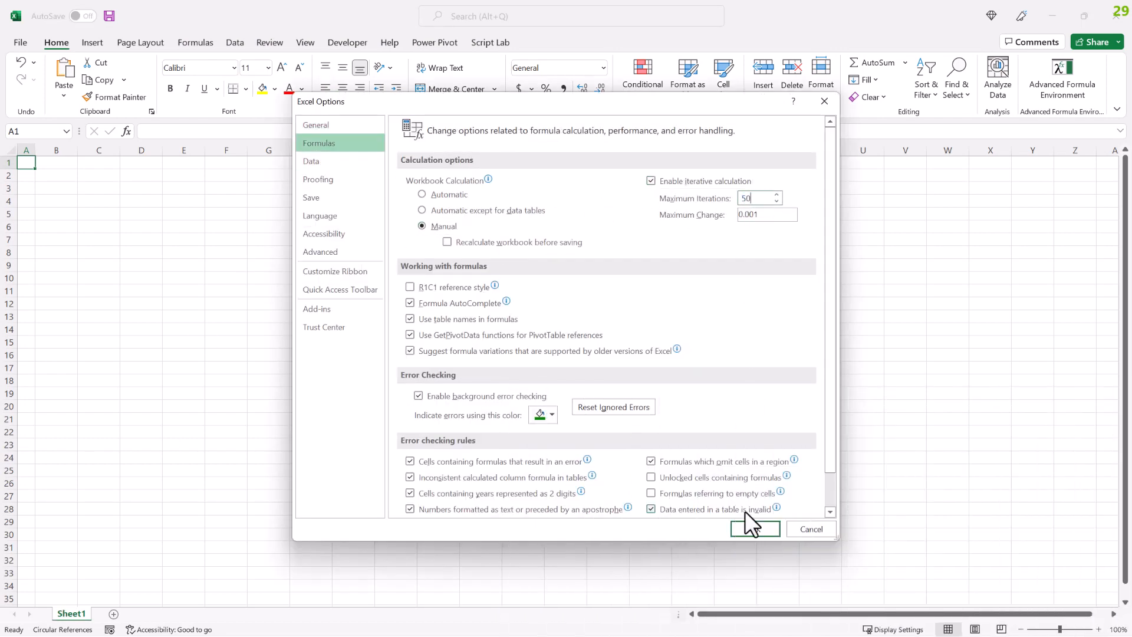
{"action": "left_click", "coordinate": [746, 528]}
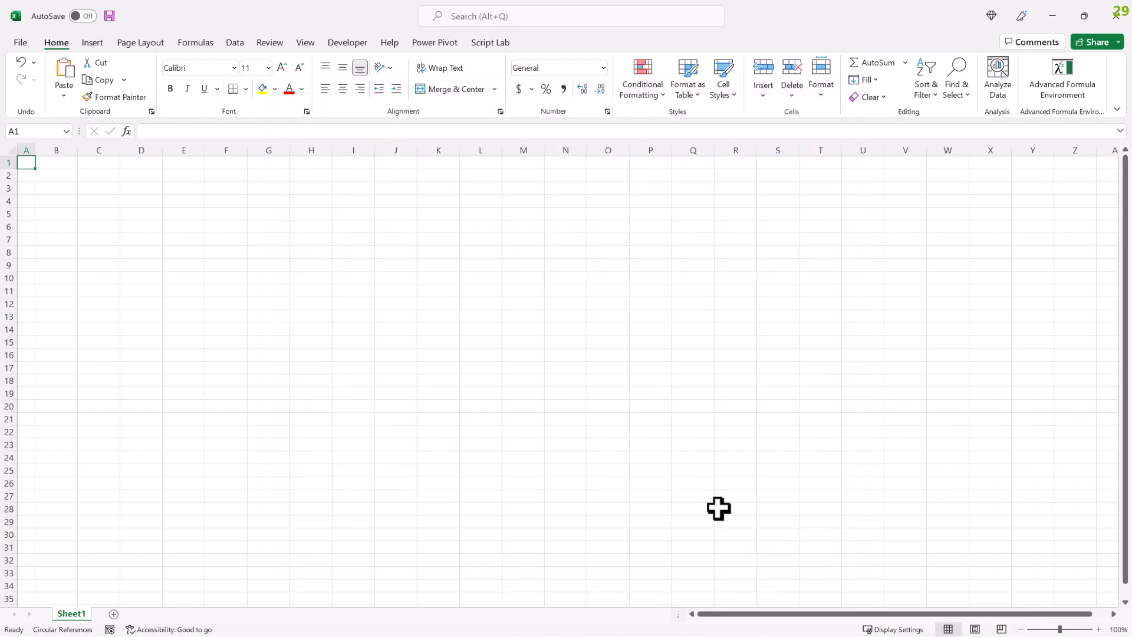
- Enter the label Xleft in B2 and its value -2 in C2
{"action": "key", "text": "alt+m"}
{"action": "key", "text": "Right"}
{"action": "key", "text": "Down"}
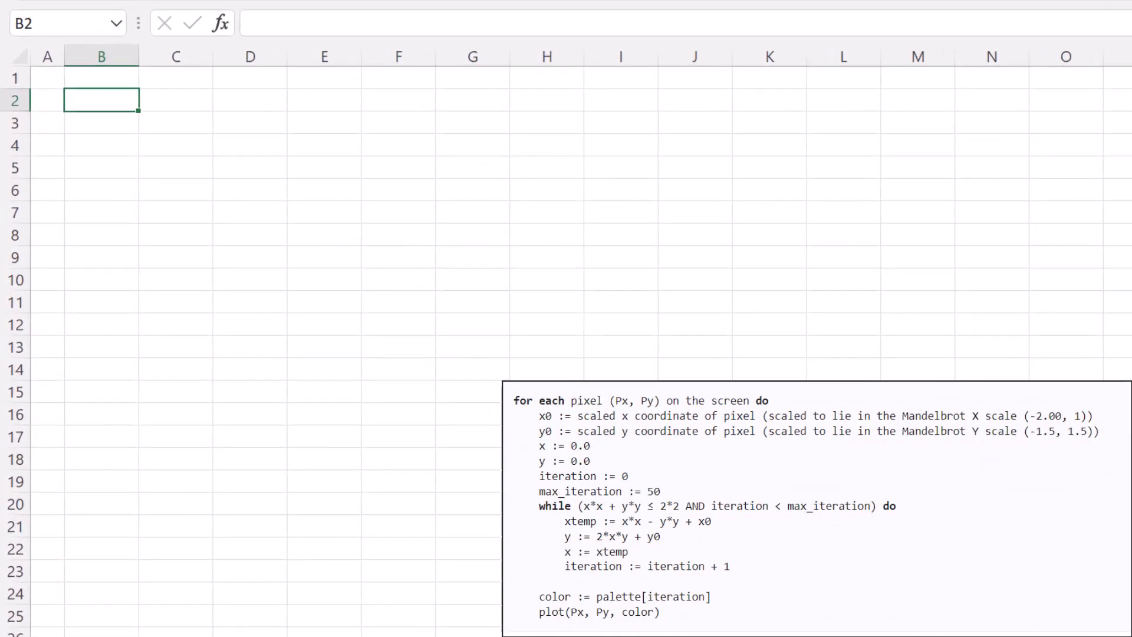
{"action": "type", "text": "Xleft"}
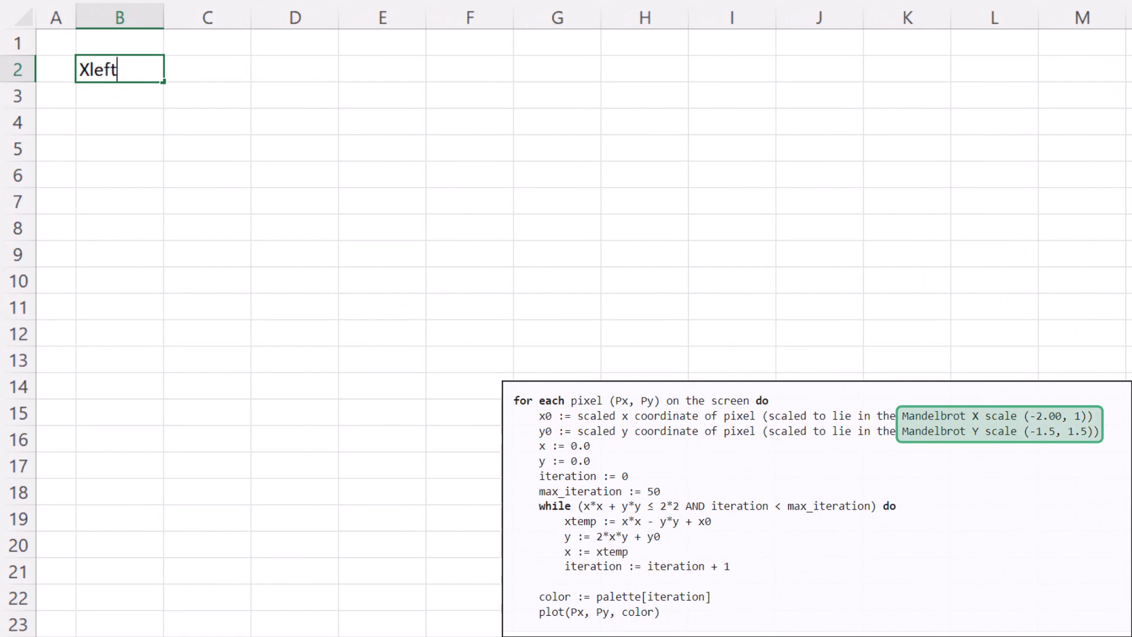
{"action": "key", "text": "Tab"}
{"action": "type", "text": "-2"}
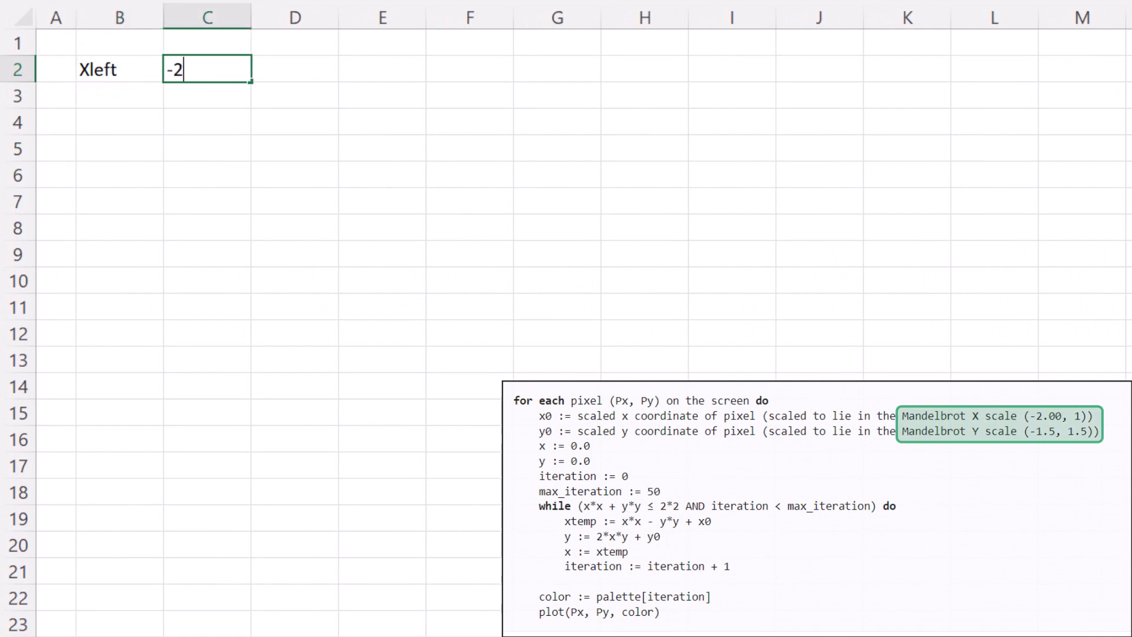
{"action": "key", "text": "Return"}
- Enter the label Ytop in B3 and its value -1.5 in C3
{"action": "type", "text": "Ytop"}
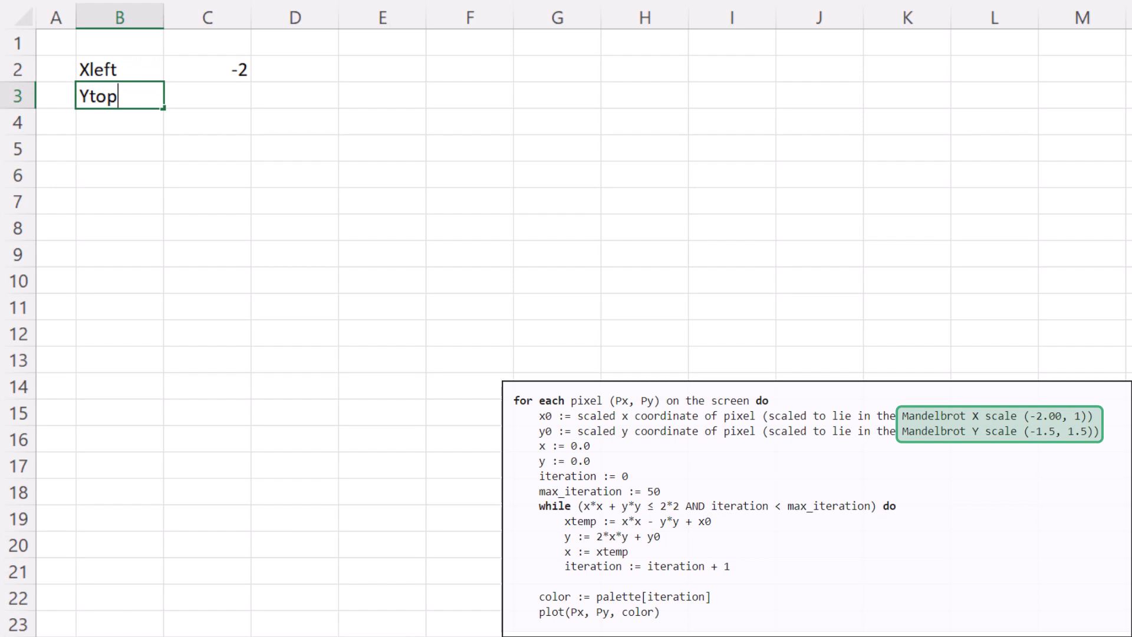
{"action": "key", "text": "Tab"}
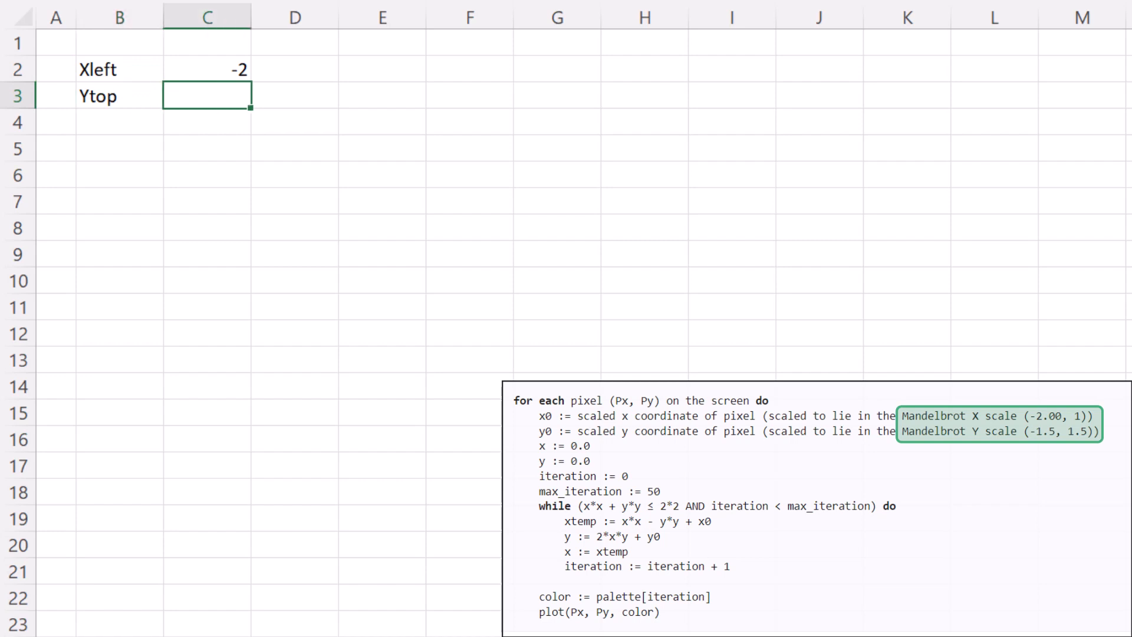
{"action": "type", "text": "-1.5"}
{"action": "key", "text": "ctrl+Return"}
{"action": "key", "text": "Return"}
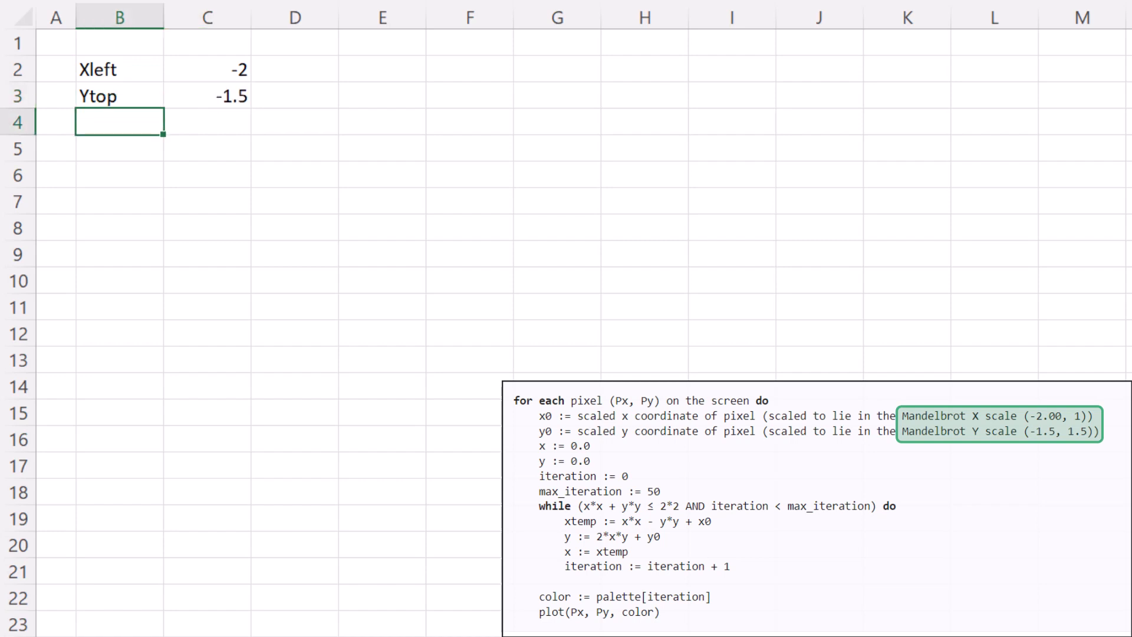
- Enter the label Size in B4 and its value 3 in C4
{"action": "type", "text": "Size"}
{"action": "key", "text": "Tab"}
{"action": "type", "text": "3"}
{"action": "key", "text": "Return"}
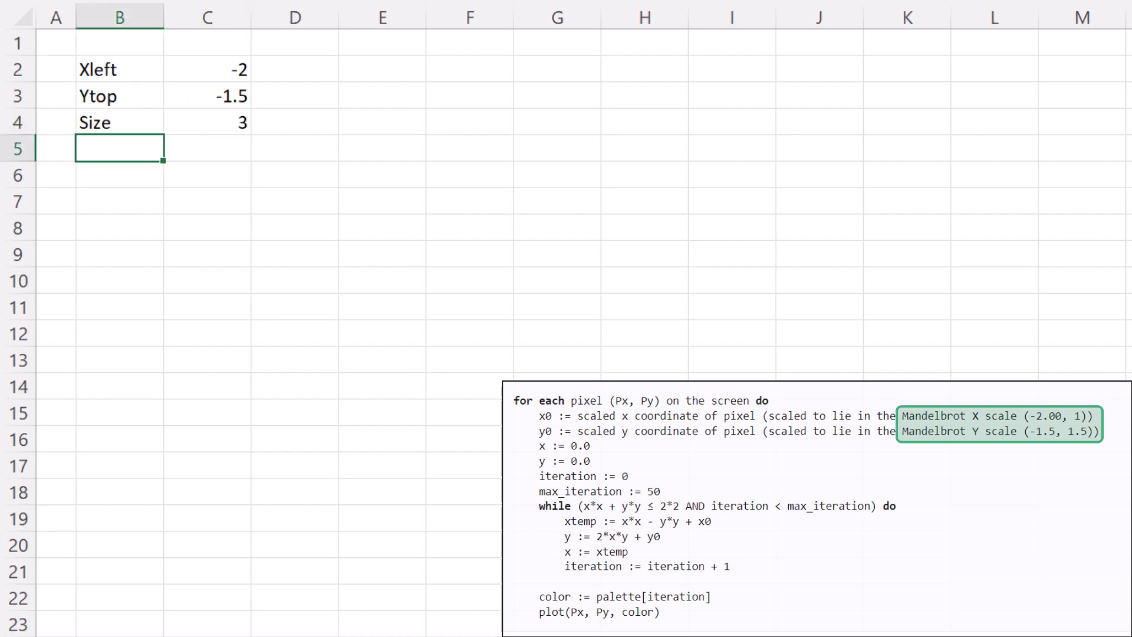
- Enter the label Reset in B5 and its value FALSE in C5
{"action": "type", "text": "Reset"}
{"action": "key", "text": "Tab"}
{"action": "type", "text": "Fals"}
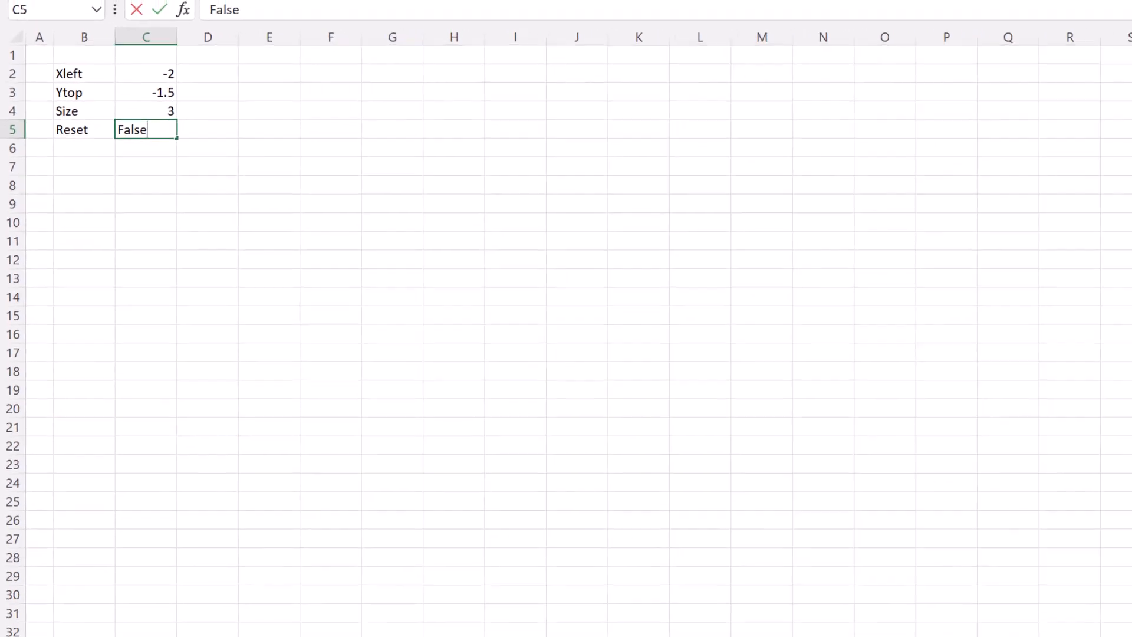
{"action": "key", "text": "ctrl+Return"}
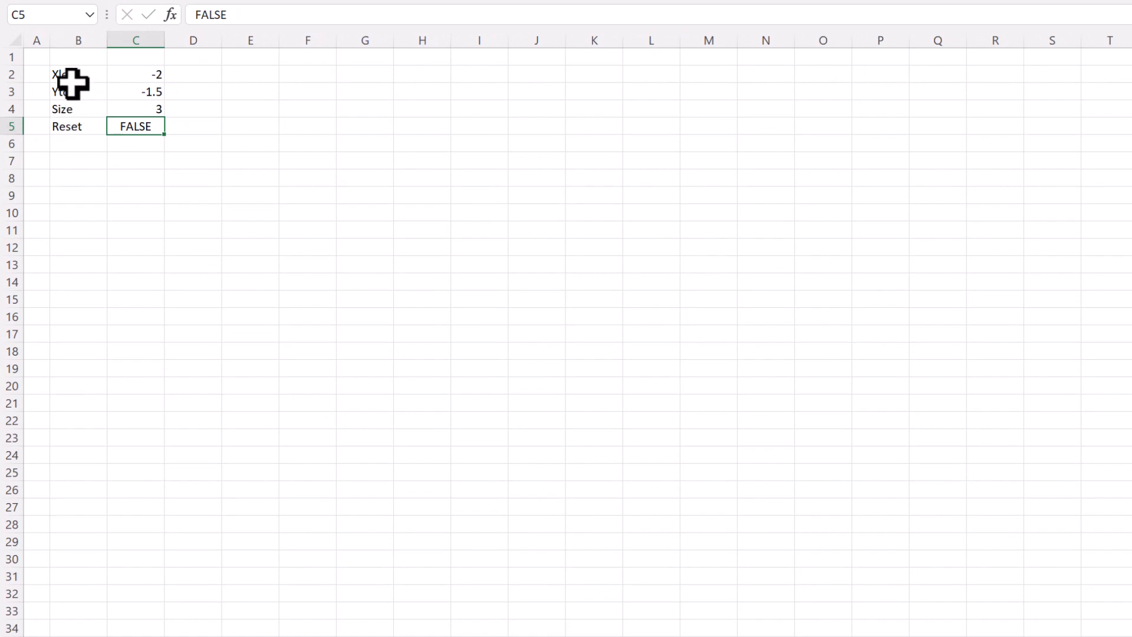
- Create defined names for the parameters in B2:C5 from the labels in the left column, and review the workbook's names
{"action": "left_click_drag", "start_coordinate": [76, 81], "coordinate": [122, 126]}
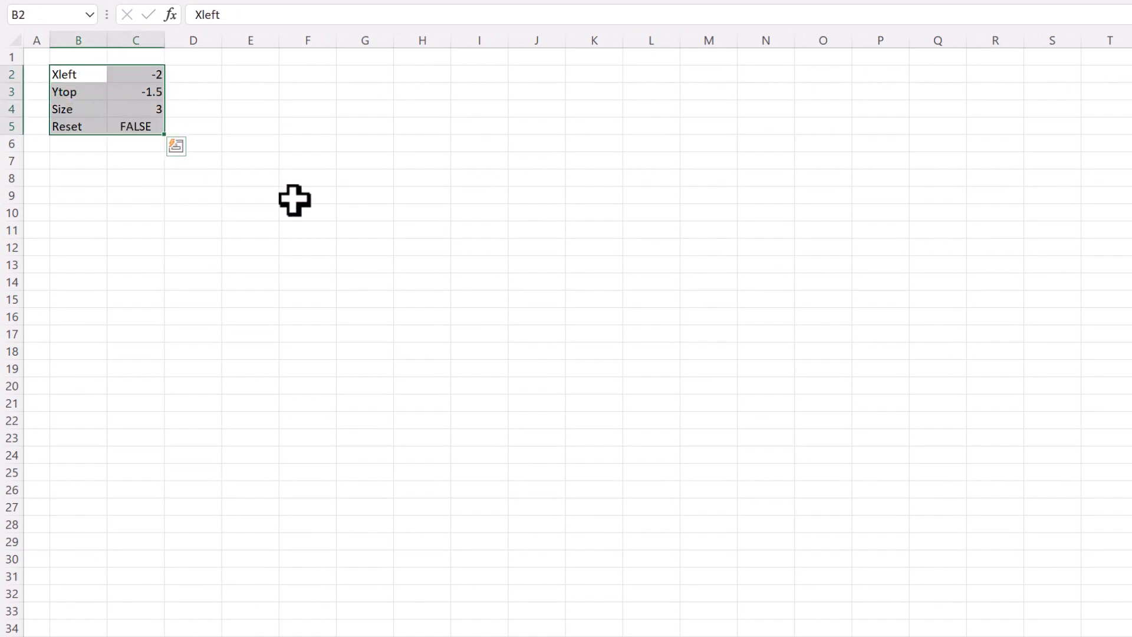
{"action": "key", "text": "ctrl+shift+F3"}
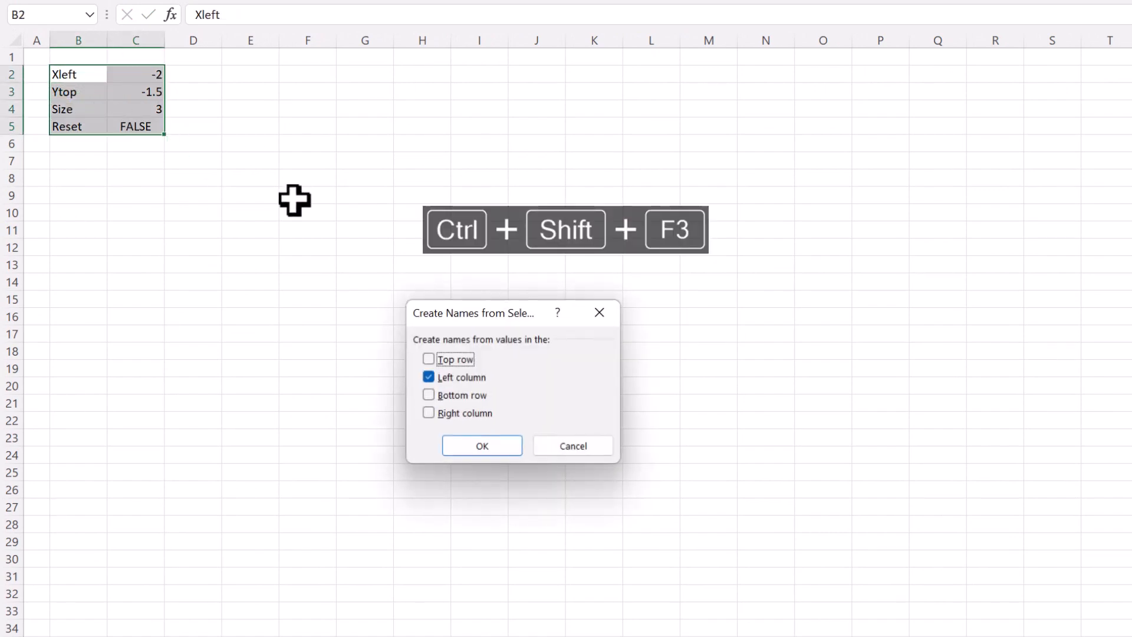
{"action": "left_click", "coordinate": [467, 443]}
{"action": "key", "text": "ctrl+F3"}
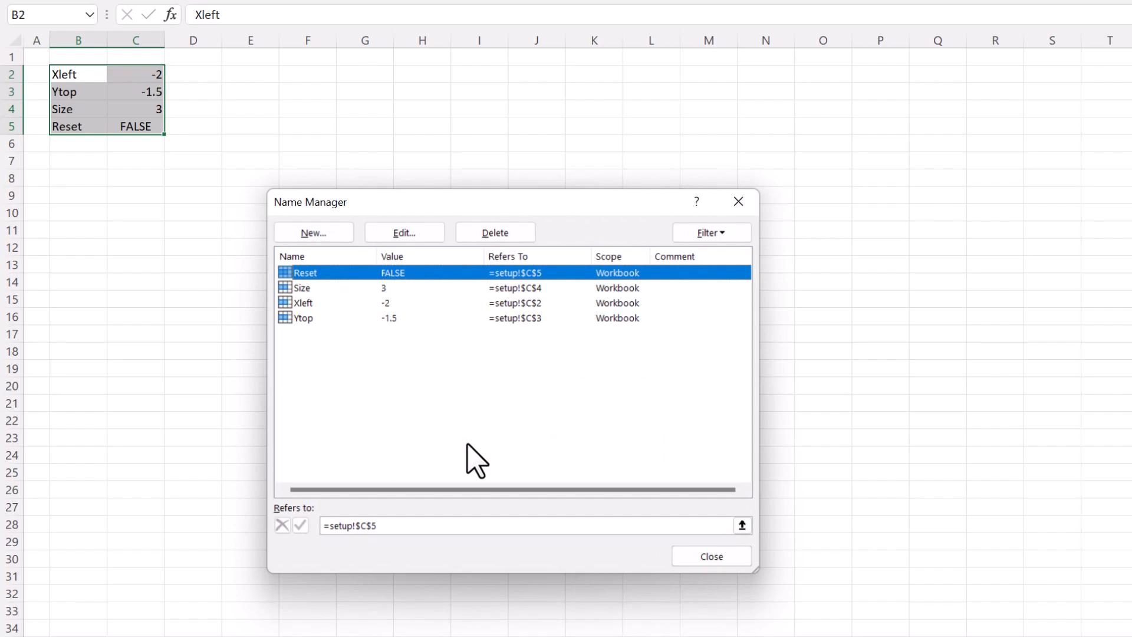
{"action": "key", "text": "Escape"}
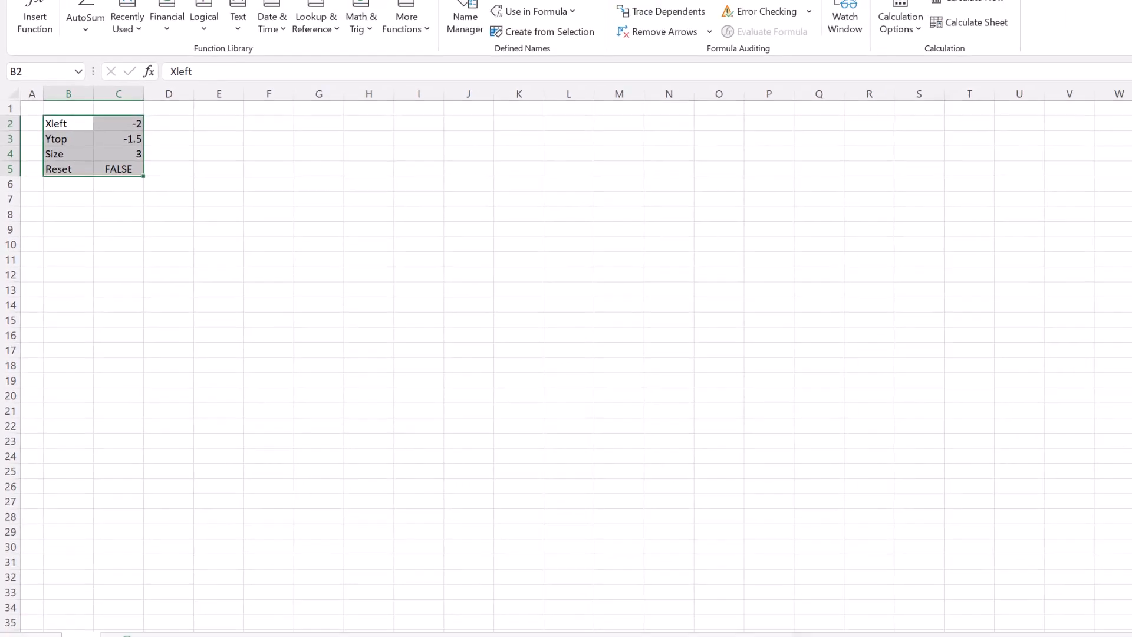
- Rename Sheet2 as display and narrow its column A to less than half its width
{"action": "left_click", "coordinate": [108, 613]}
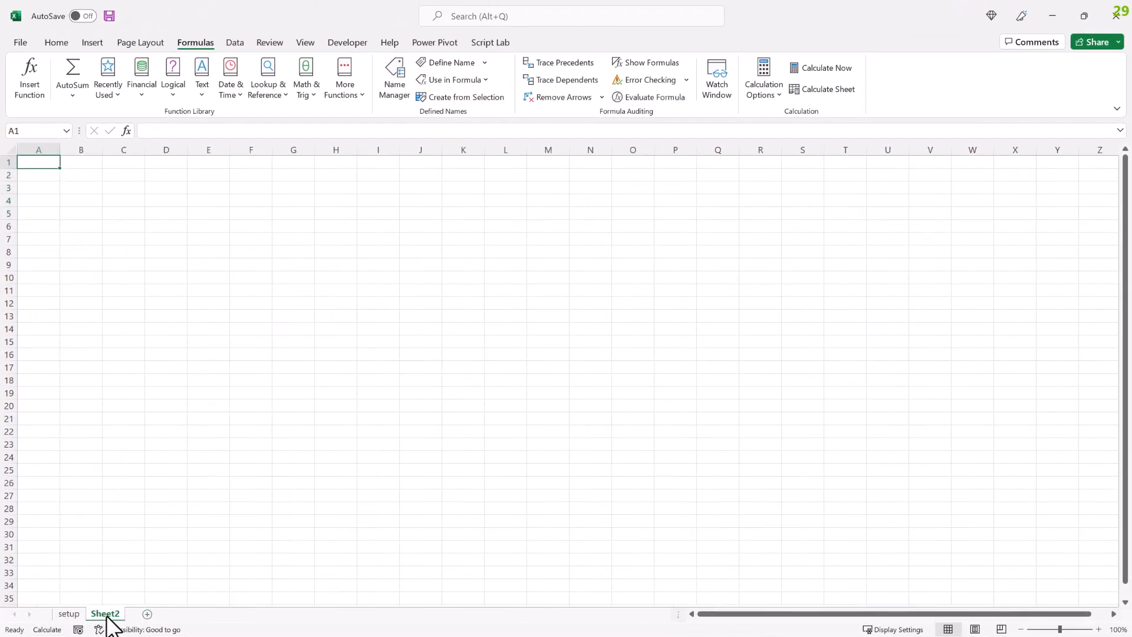
{"action": "double_click", "coordinate": [104, 613]}
{"action": "type", "text": "display"}
{"action": "key", "text": "Return"}
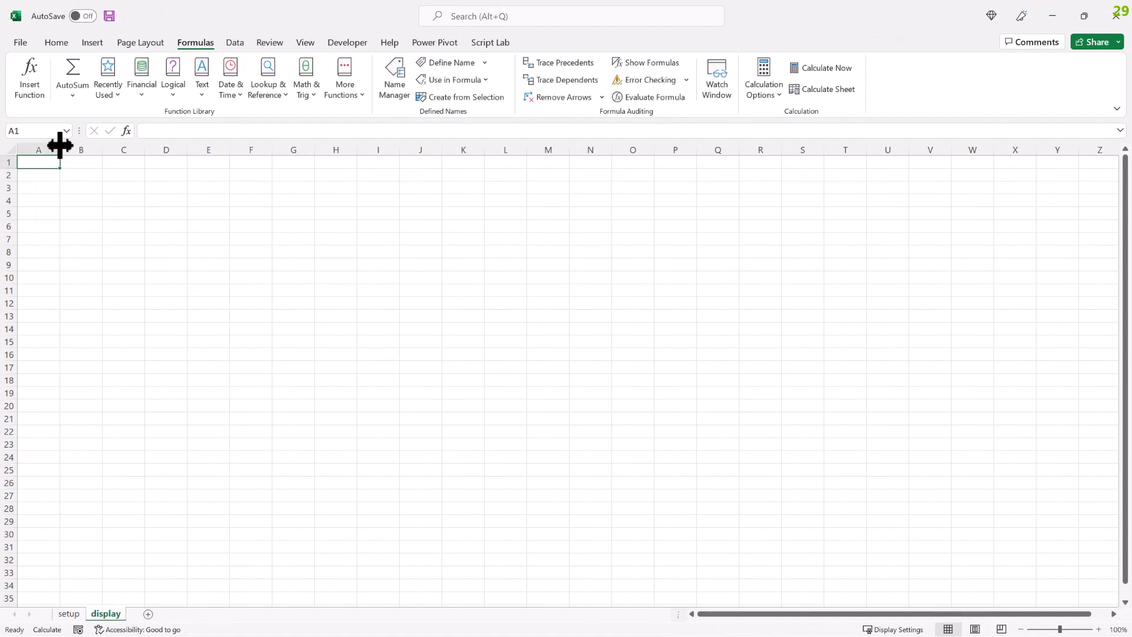
{"action": "left_click_drag", "start_coordinate": [60, 150], "coordinate": [34, 152]}
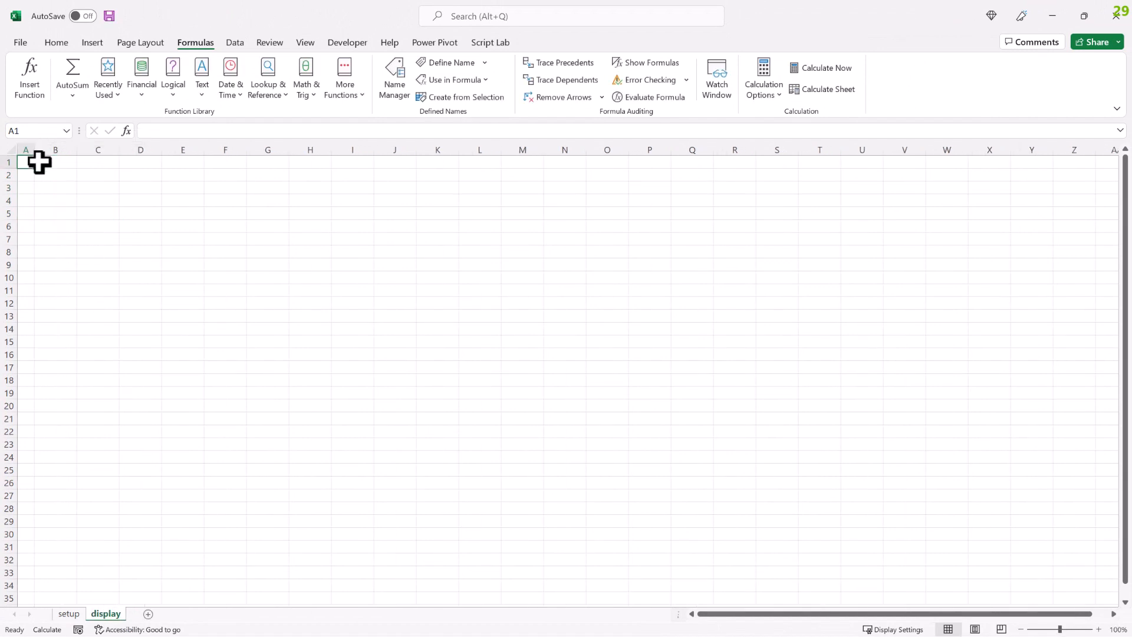
- Put an outside border around the range B2:U21 on the display sheet
{"action": "left_click", "coordinate": [34, 131]}
{"action": "type", "text": "b2:"}
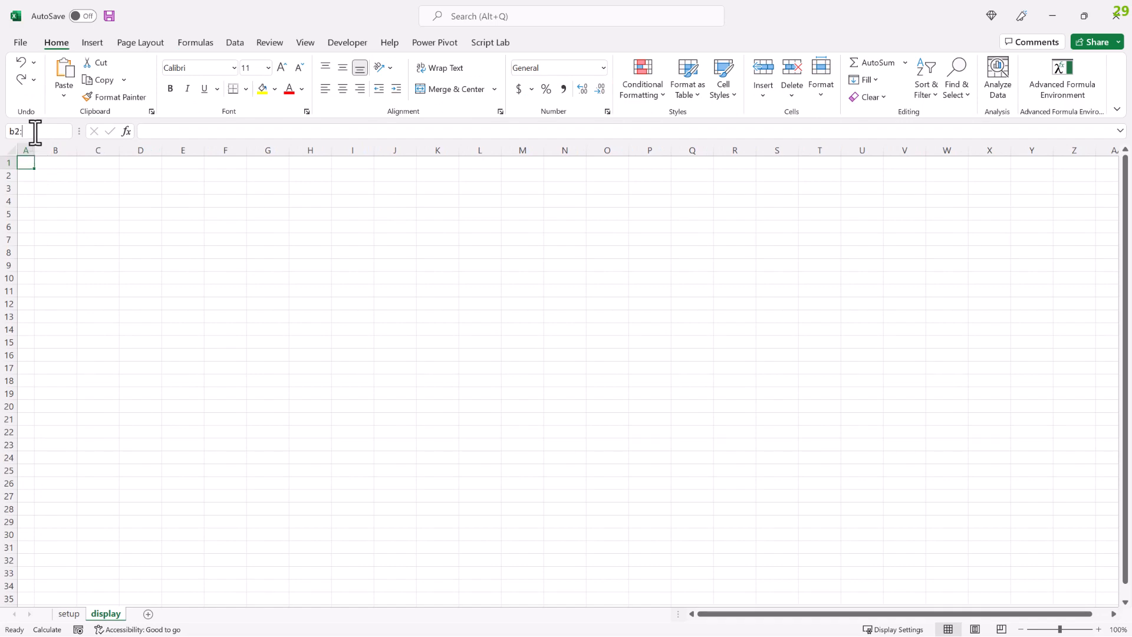
{"action": "type", "text": "u21"}
{"action": "key", "text": "Return"}
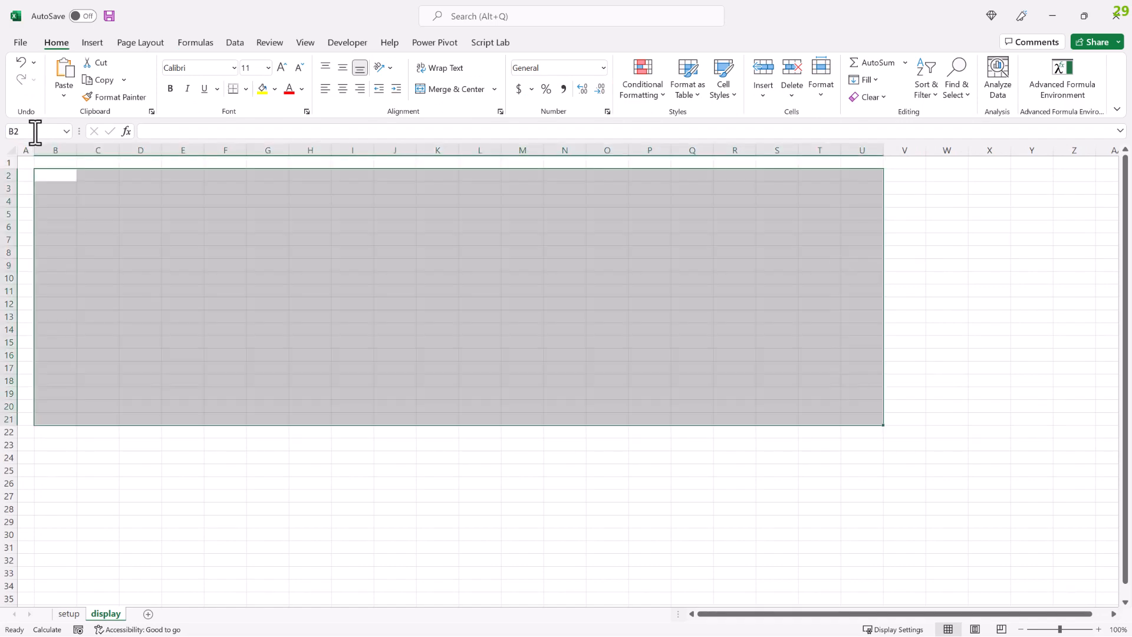
- Number the grid's columns by entering 0 in B1 and the formula =B1+1 across C1:U1
{"action": "left_click", "coordinate": [49, 161]}
{"action": "type", "text": "0"}
{"action": "key", "text": "ctrl+Return"}
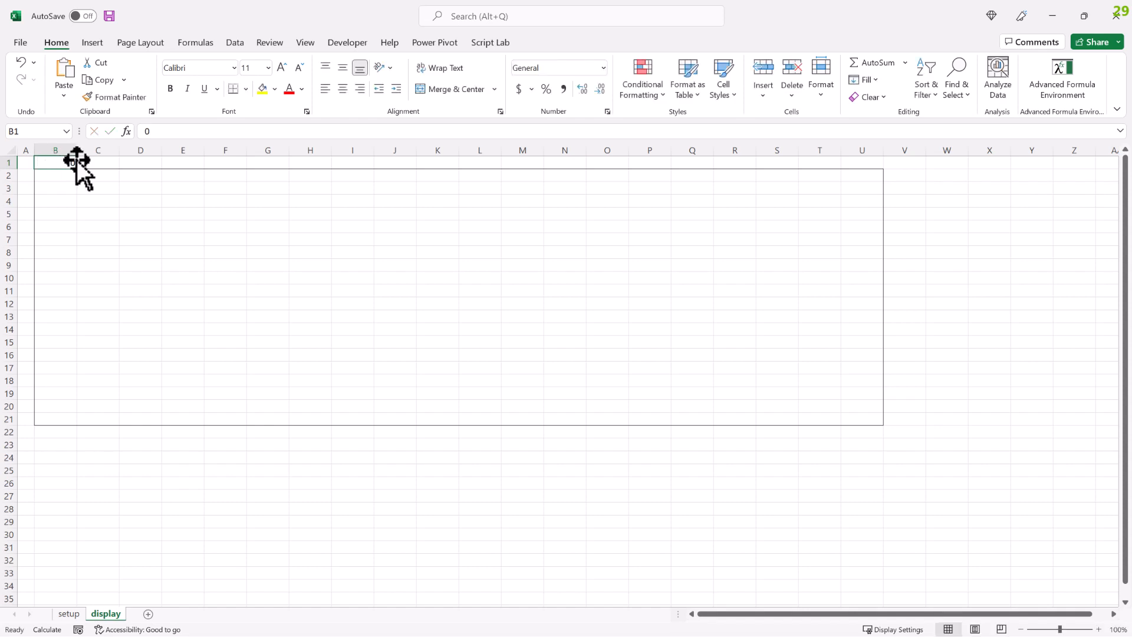
{"action": "left_click_drag", "start_coordinate": [95, 161], "coordinate": [868, 160]}
{"action": "type", "text": "="}
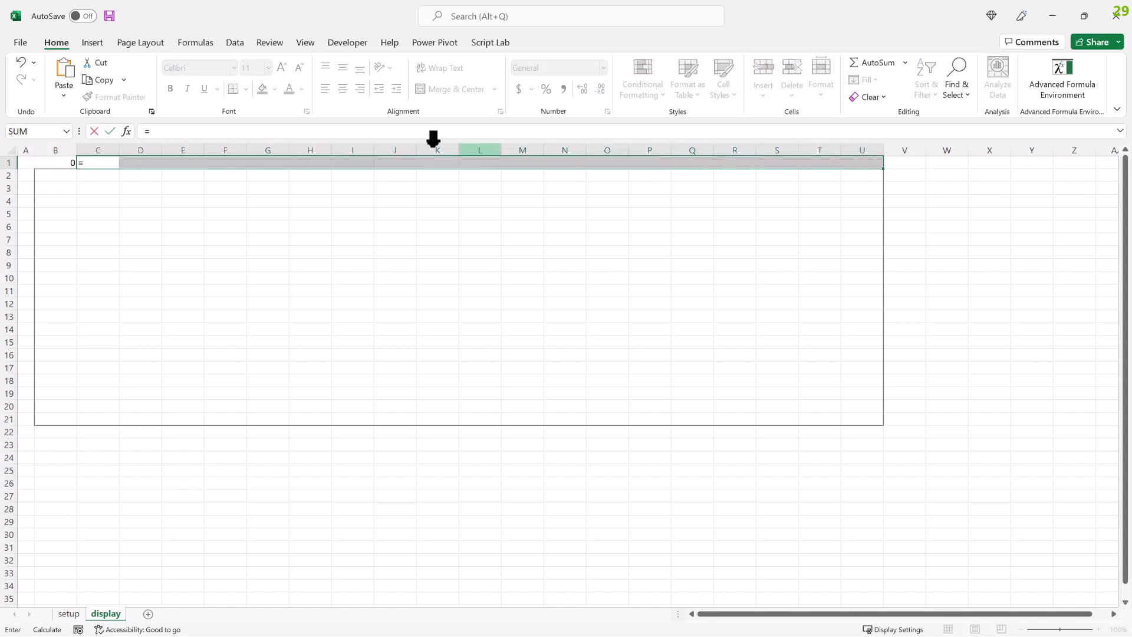
{"action": "left_click", "coordinate": [56, 161]}
{"action": "type", "text": "+1"}
{"action": "key", "text": "ctrl+Return"}
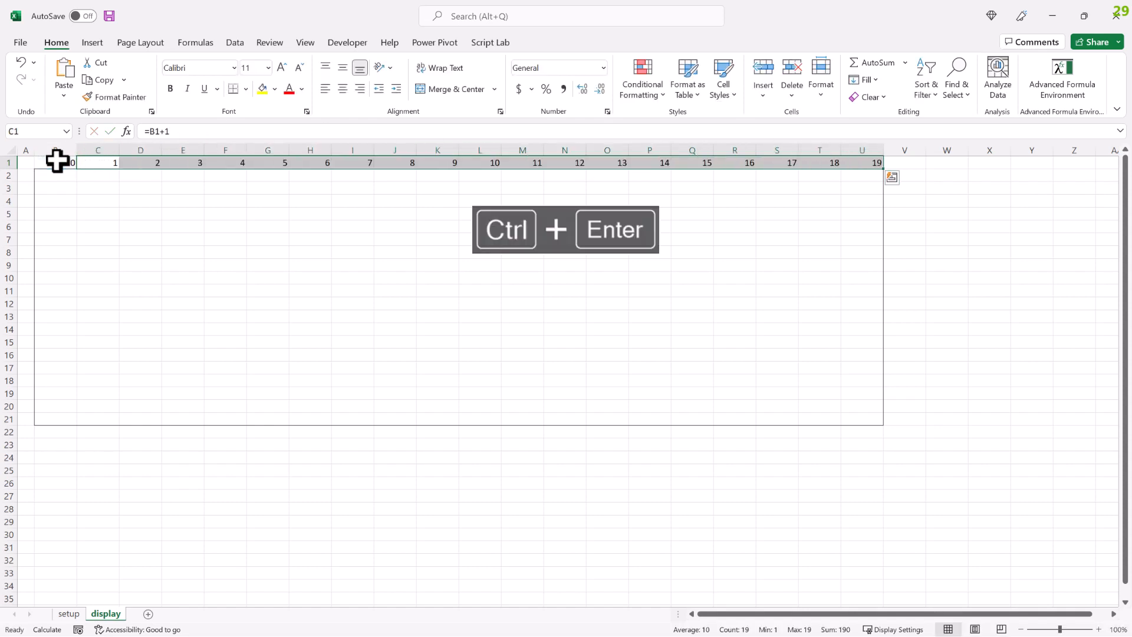
- Number the grid's rows by entering 0 in A2 and the formula =A2+1 down A3:A21
{"action": "left_click", "coordinate": [24, 176]}
{"action": "type", "text": "0"}
{"action": "key", "text": "Return"}
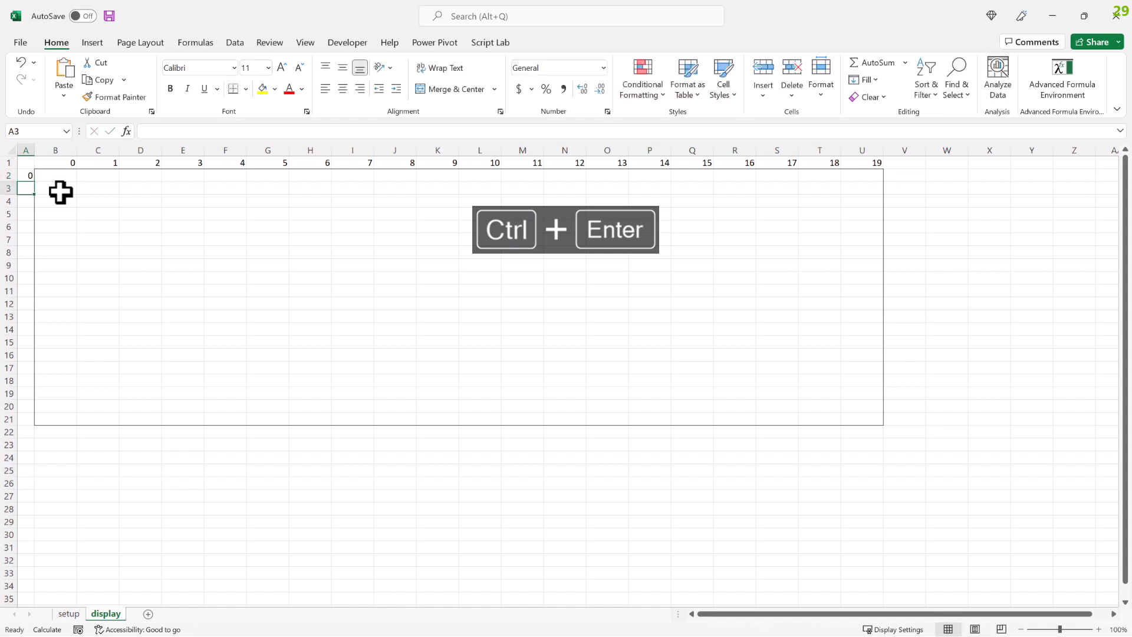
{"action": "key", "text": "shift+Down"}
{"action": "key", "text": "shift+Down"}
{"action": "key", "text": "shift+Down"}
{"action": "key", "text": "shift+Down"}
{"action": "key", "text": "shift+Down"}
{"action": "key", "text": "shift+Down"}
{"action": "key", "text": "shift+Down"}
{"action": "key", "text": "shift+Down"}
{"action": "key", "text": "shift+Down"}
{"action": "key", "text": "shift+Down"}
{"action": "key", "text": "shift+Down"}
{"action": "key", "text": "shift+Down"}
{"action": "key", "text": "shift+Down"}
{"action": "key", "text": "shift+Down"}
{"action": "key", "text": "shift+Down"}
{"action": "key", "text": "shift+Down"}
{"action": "key", "text": "shift+Down"}
{"action": "key", "text": "shift+Down"}
{"action": "type", "text": "="}
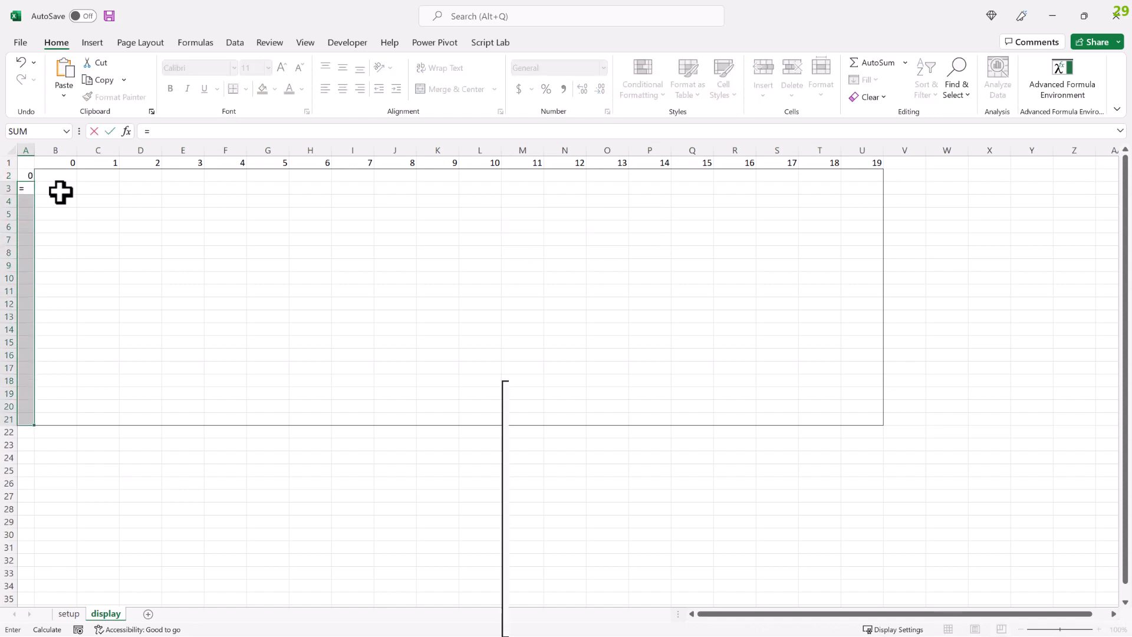
{"action": "left_click", "coordinate": [25, 175]}
{"action": "type", "text": "+1"}
{"action": "key", "text": "ctrl+Return"}
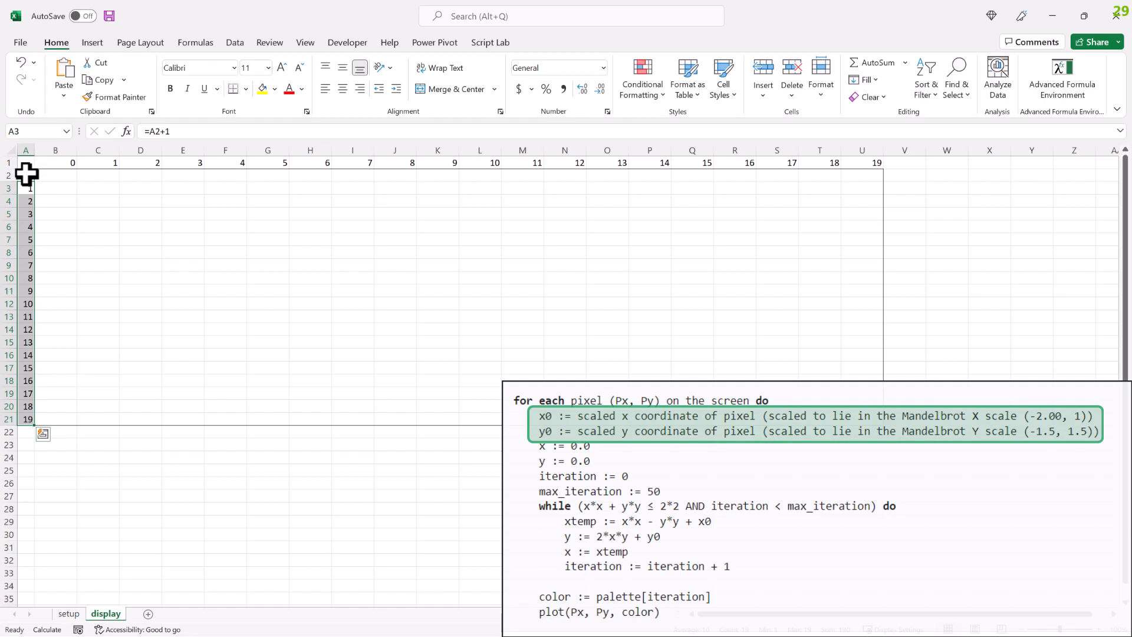
- With B2 selected, define the workbook name x0 as =Xleft+display!$B$1*Size/20
{"action": "left_click", "coordinate": [55, 175]}
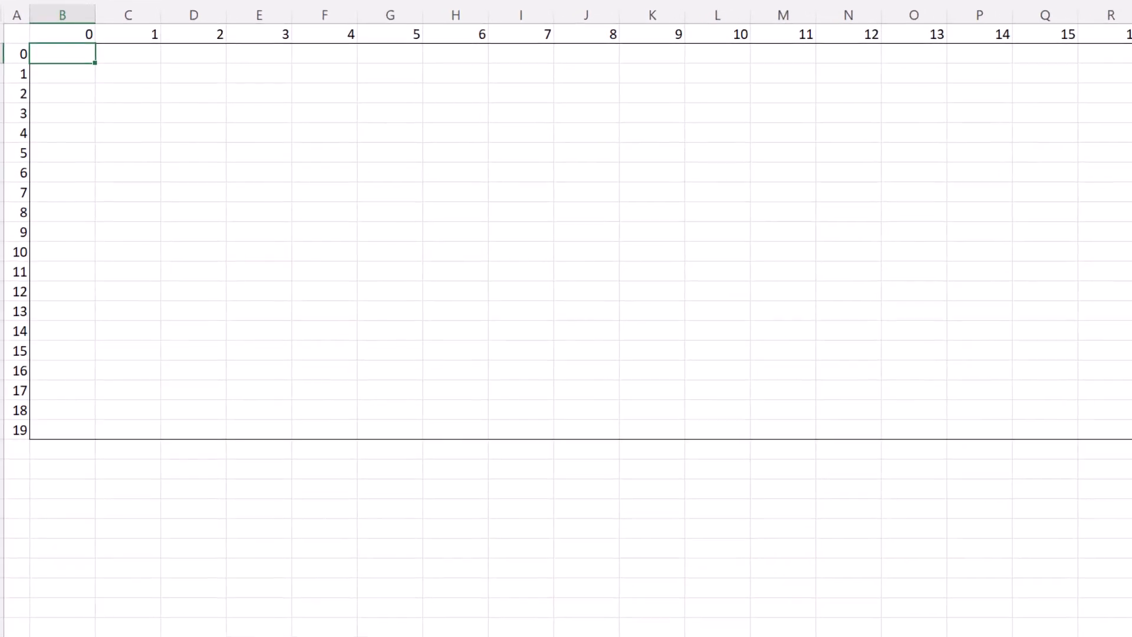
{"action": "key", "text": "ctrl+F3"}
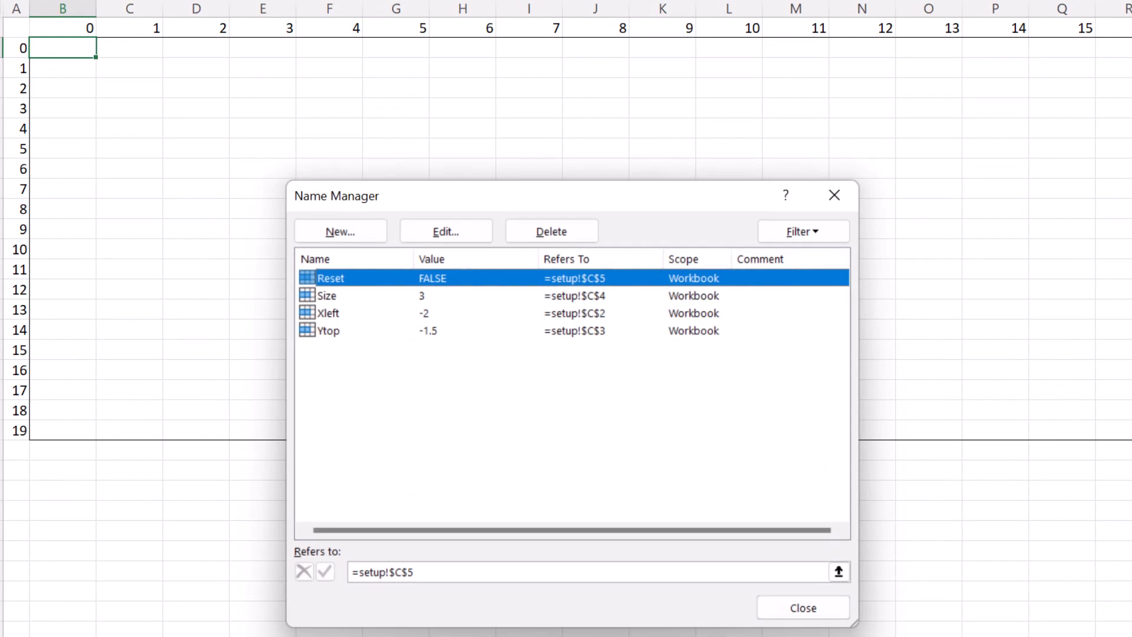
{"action": "key", "text": "alt+n"}
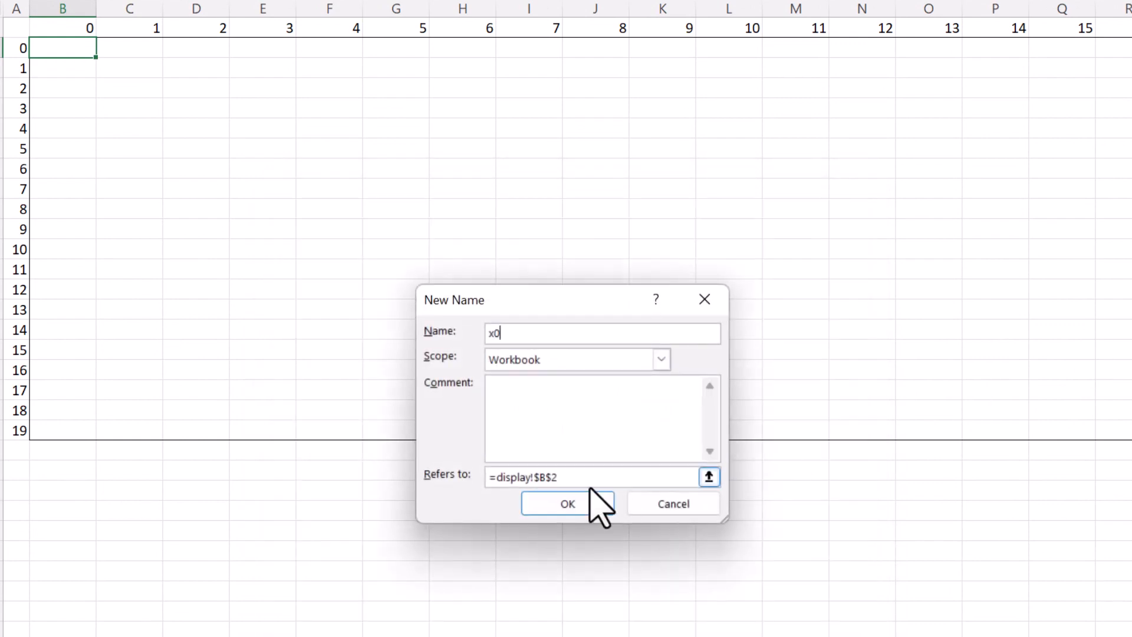
{"action": "left_click_drag", "start_coordinate": [589, 478], "coordinate": [447, 482]}
{"action": "type", "text": "=Xleft+"}
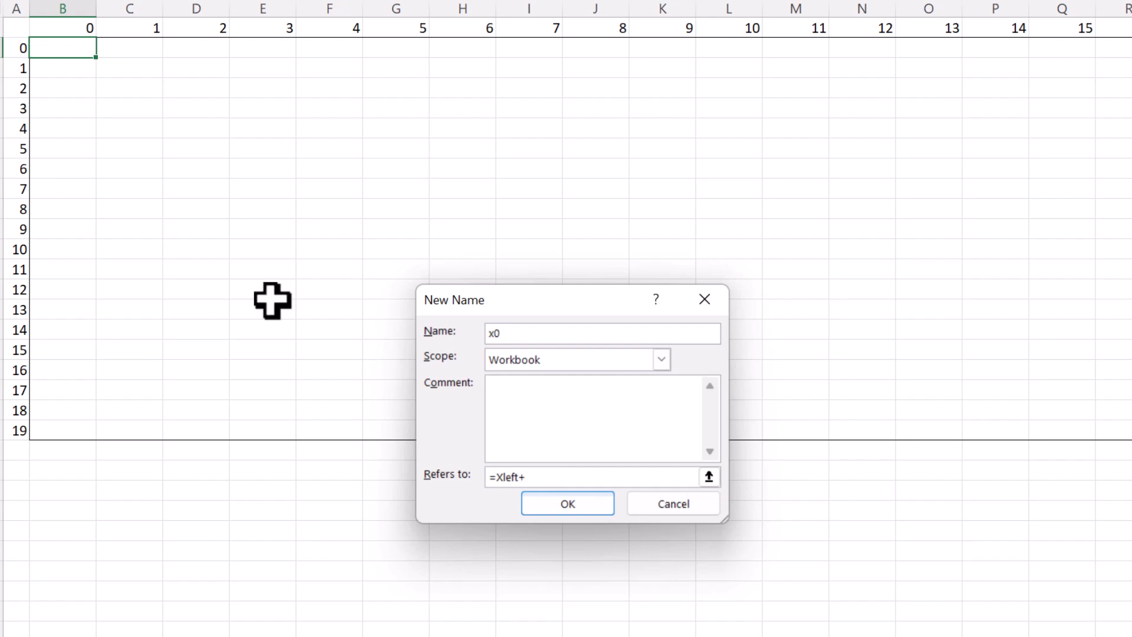
{"action": "left_click", "coordinate": [78, 26]}
{"action": "type", "text": "*S"}
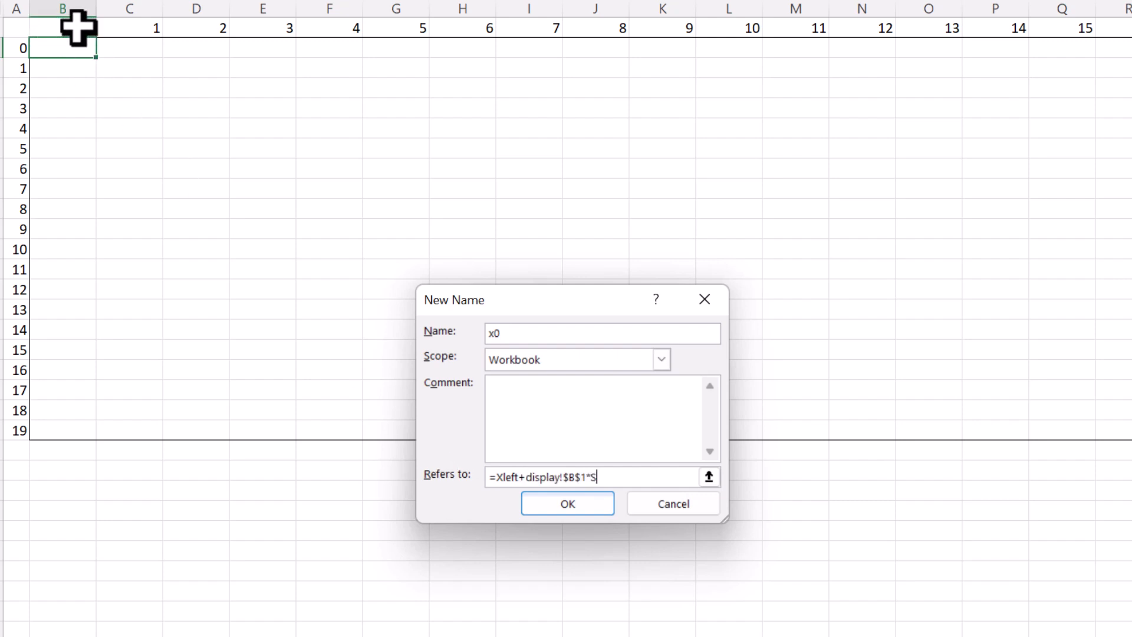
{"action": "type", "text": "ize/20"}
{"action": "key", "text": "Return"}
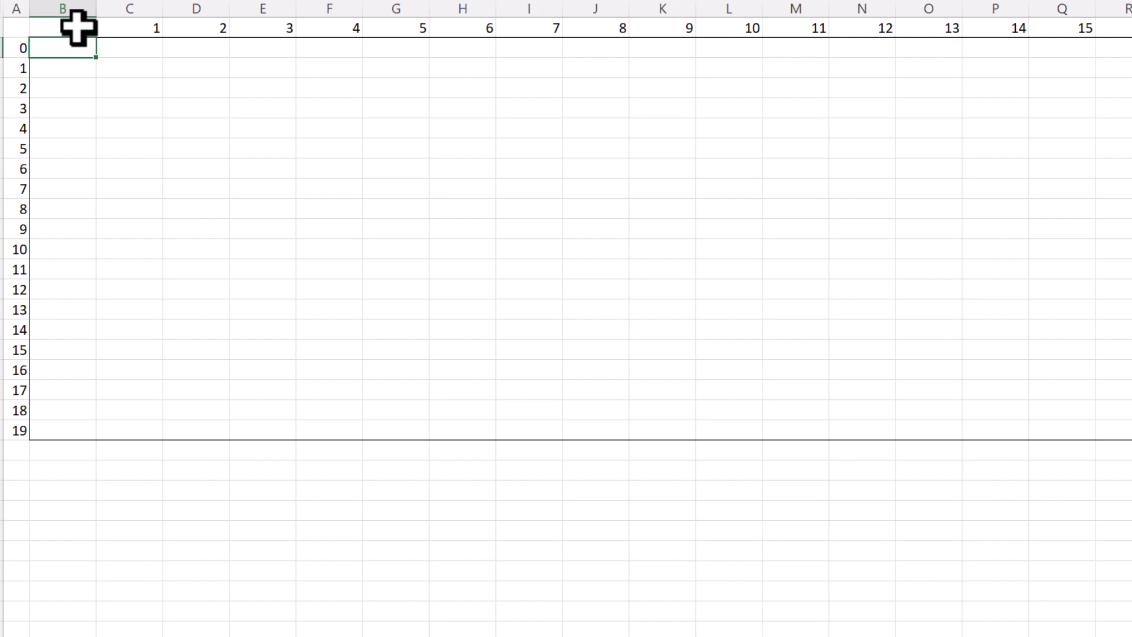
- Make the column reference in the name x0 relative, so it refers to =Xleft+display!B$1*Size/20
{"action": "key", "text": "ctrl+F3"}
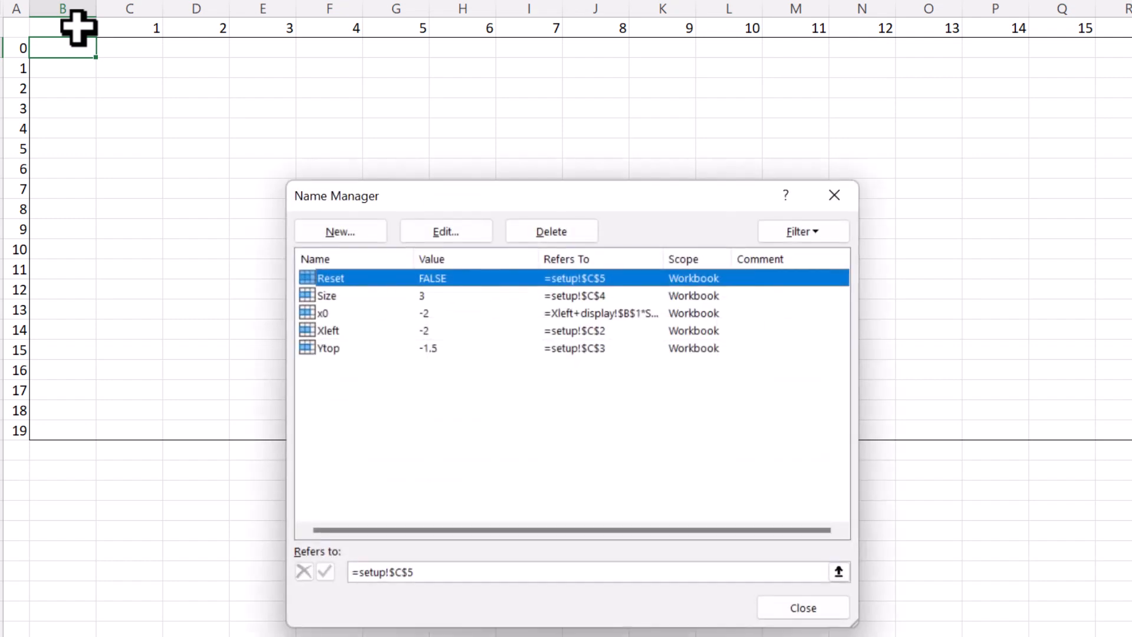
{"action": "left_click", "coordinate": [355, 314]}
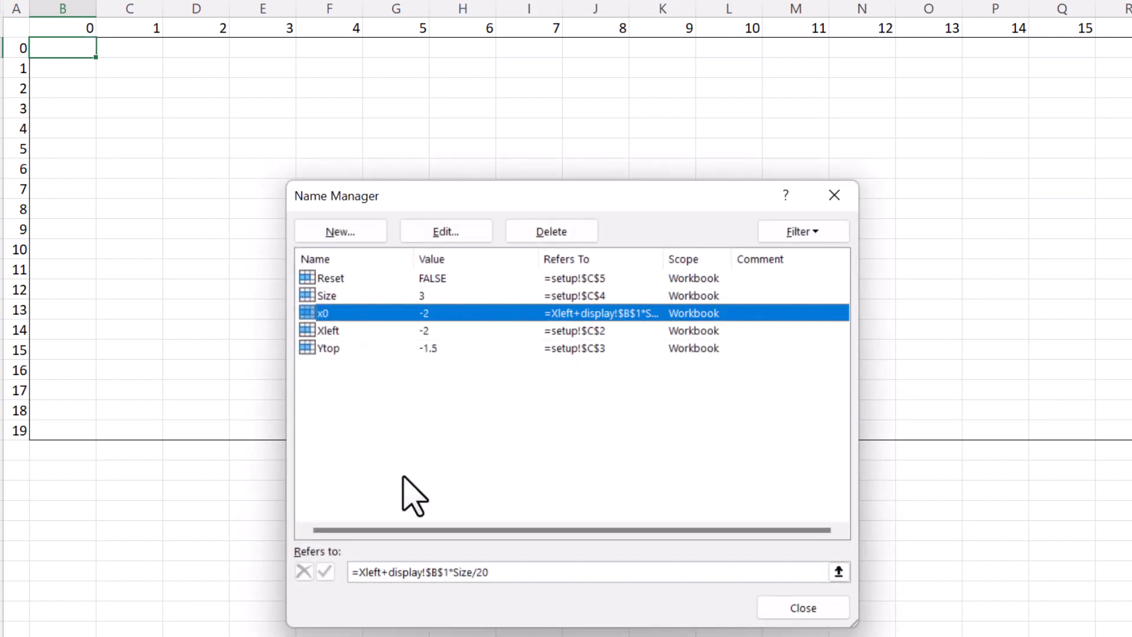
{"action": "left_click", "coordinate": [435, 571]}
{"action": "key", "text": "BackSpace"}
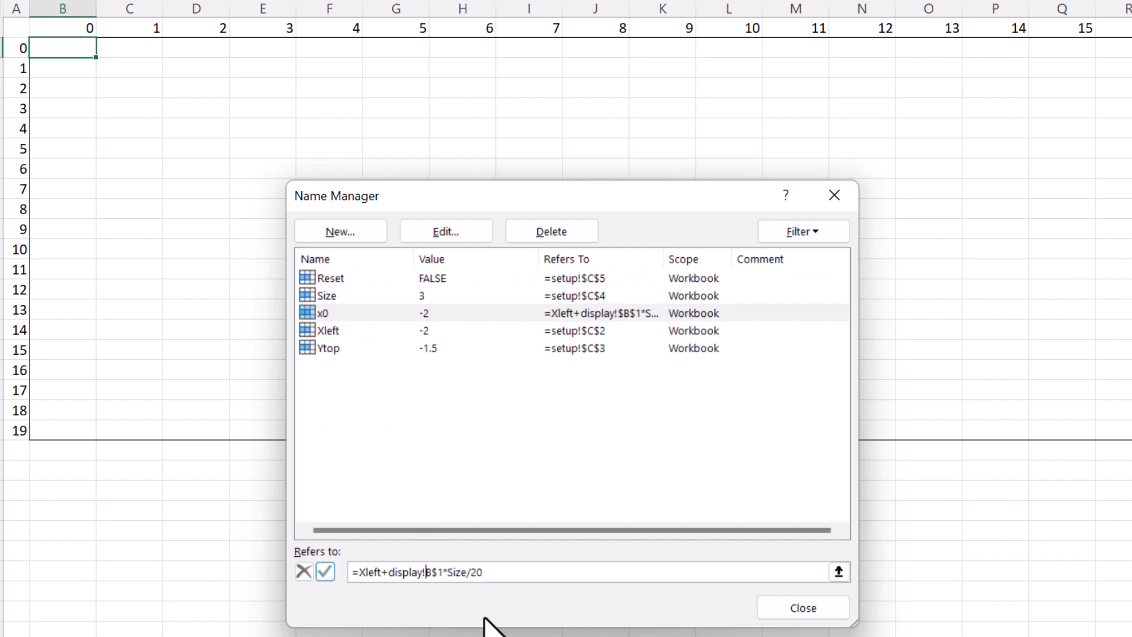
{"action": "key", "text": "F4"}
{"action": "key", "text": "Return"}
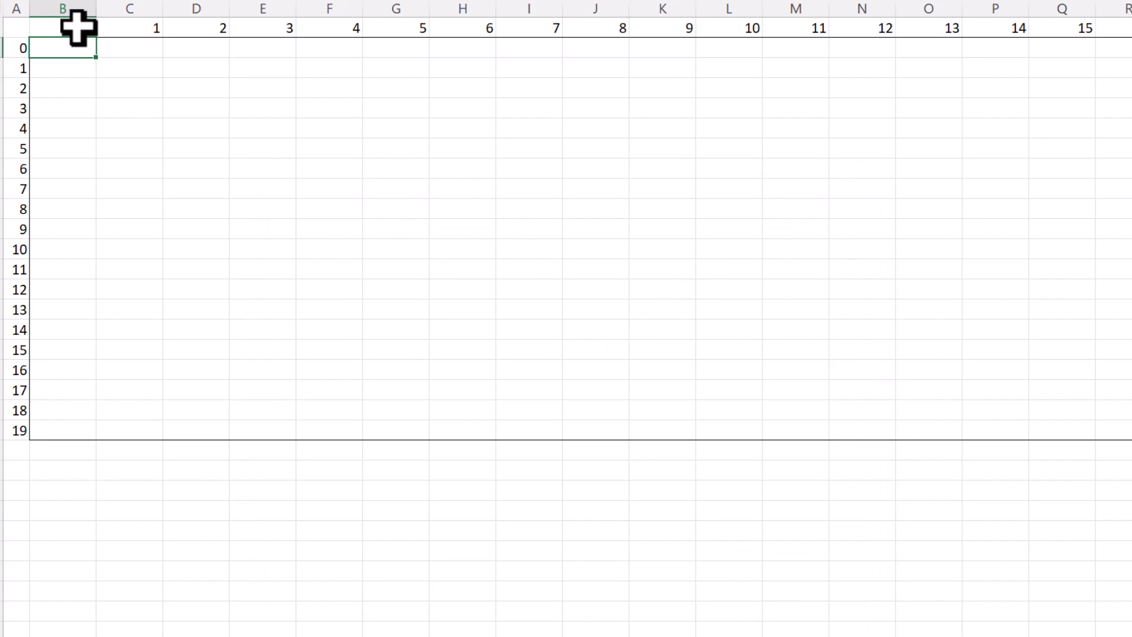
- Check what the relative name x0 evaluates to from cells B2, C2 and D2
{"action": "key", "text": "ctrl+F3"}
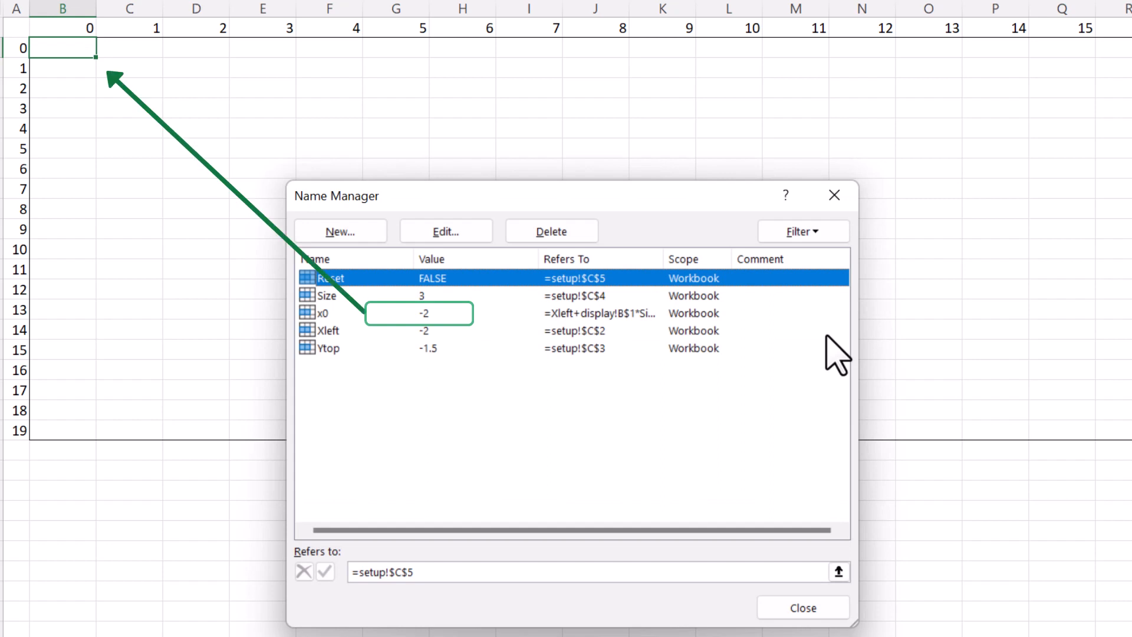
{"action": "key", "text": "Escape"}
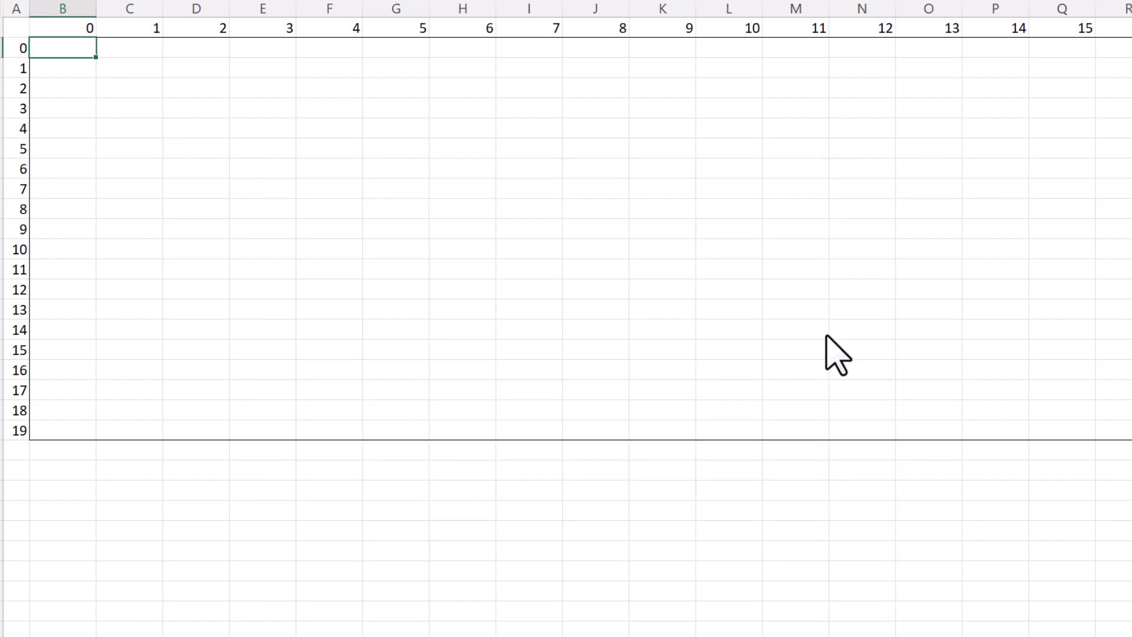
{"action": "key", "text": "ctrl+F3"}
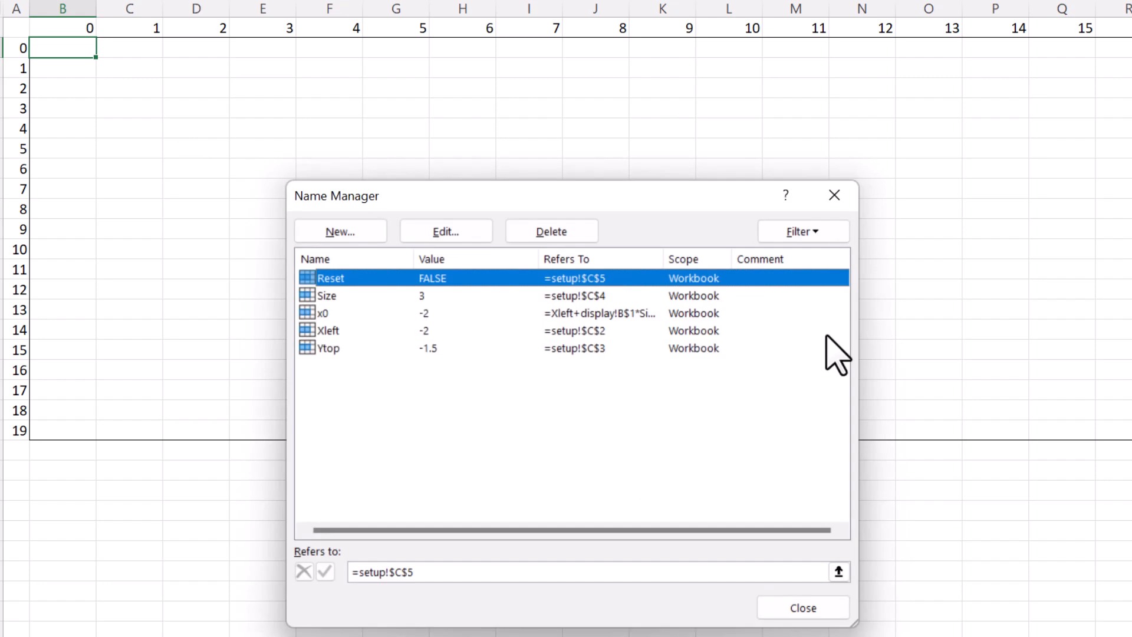
{"action": "key", "text": "Escape"}
{"action": "key", "text": "Right"}
{"action": "key", "text": "ctrl+F3"}
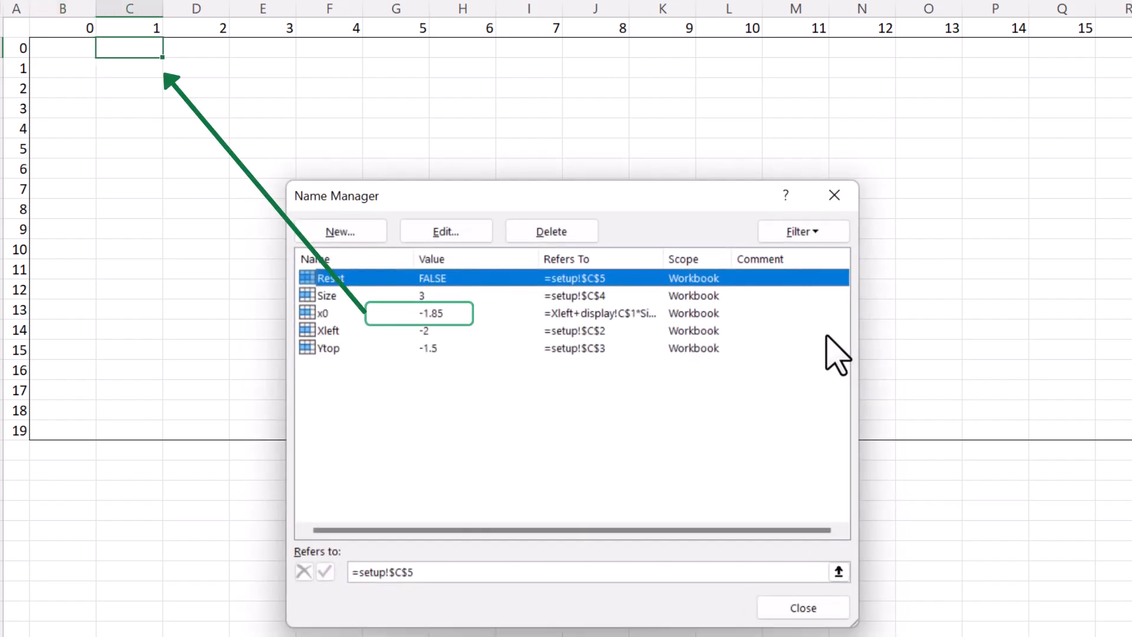
{"action": "key", "text": "Escape"}
{"action": "key", "text": "Right"}
{"action": "key", "text": "ctrl+F3"}
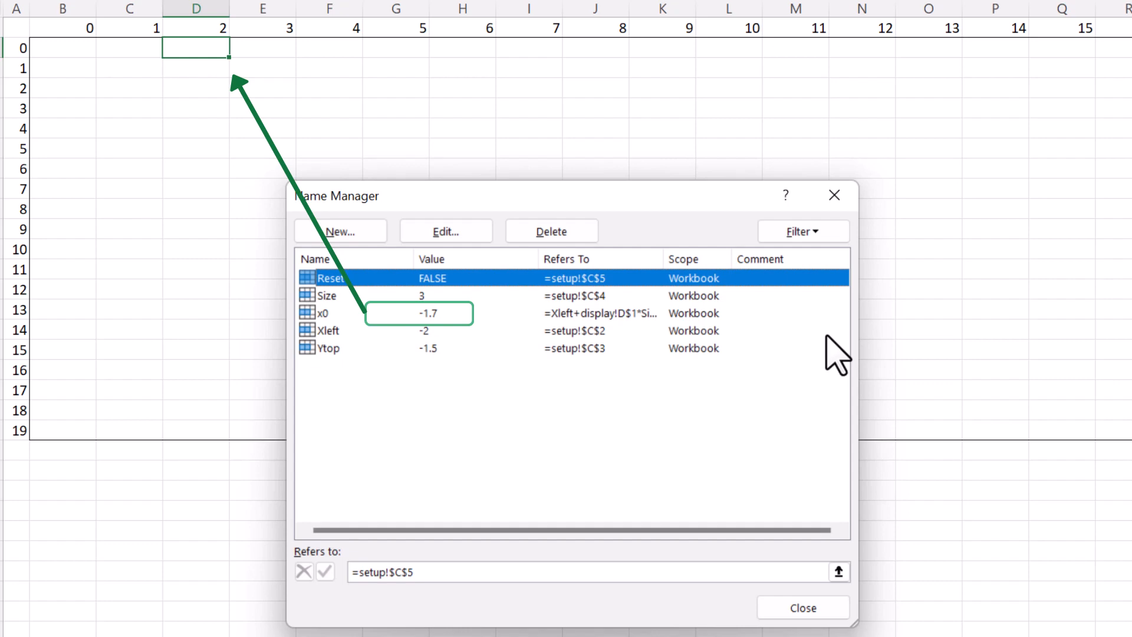
{"action": "key", "text": "Escape"}
- With B2 selected, define the workbook name y0 as =Ytop+display!$A2*Size/20
{"action": "key", "text": "Left"}
{"action": "key", "text": "Left"}
{"action": "key", "text": "ctrl+F3"}
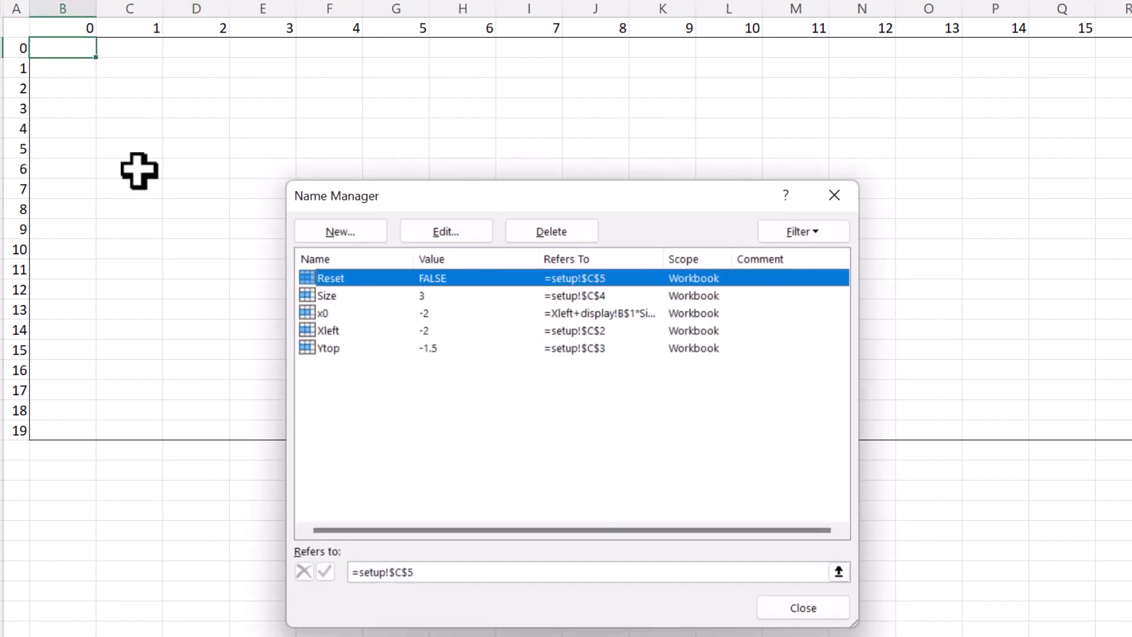
{"action": "key", "text": "alt+n"}
{"action": "type", "text": "y0"}
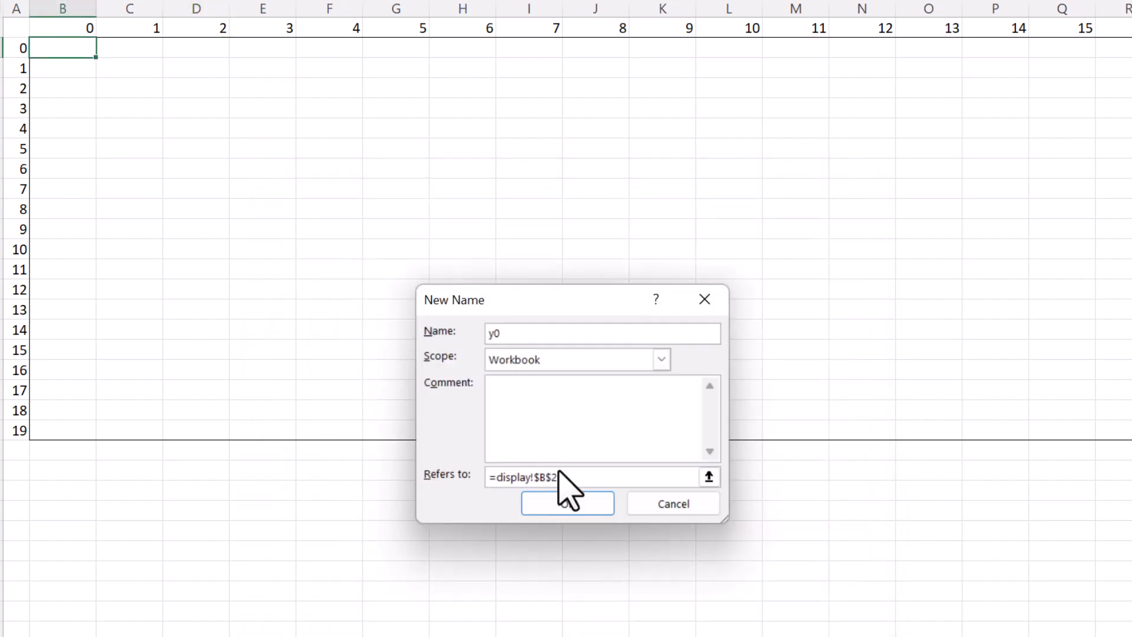
{"action": "left_click_drag", "start_coordinate": [560, 476], "coordinate": [466, 483]}
{"action": "type", "text": "=Ytop+display"}
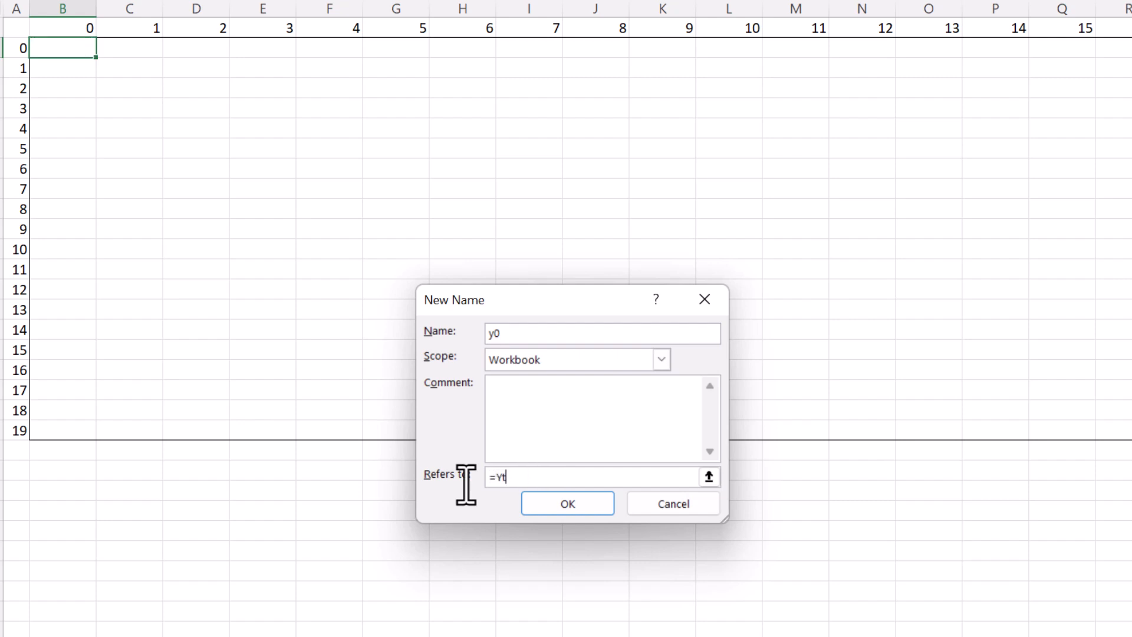
{"action": "type", "text": "!$A2*Size/20"}
{"action": "key", "text": "Return"}
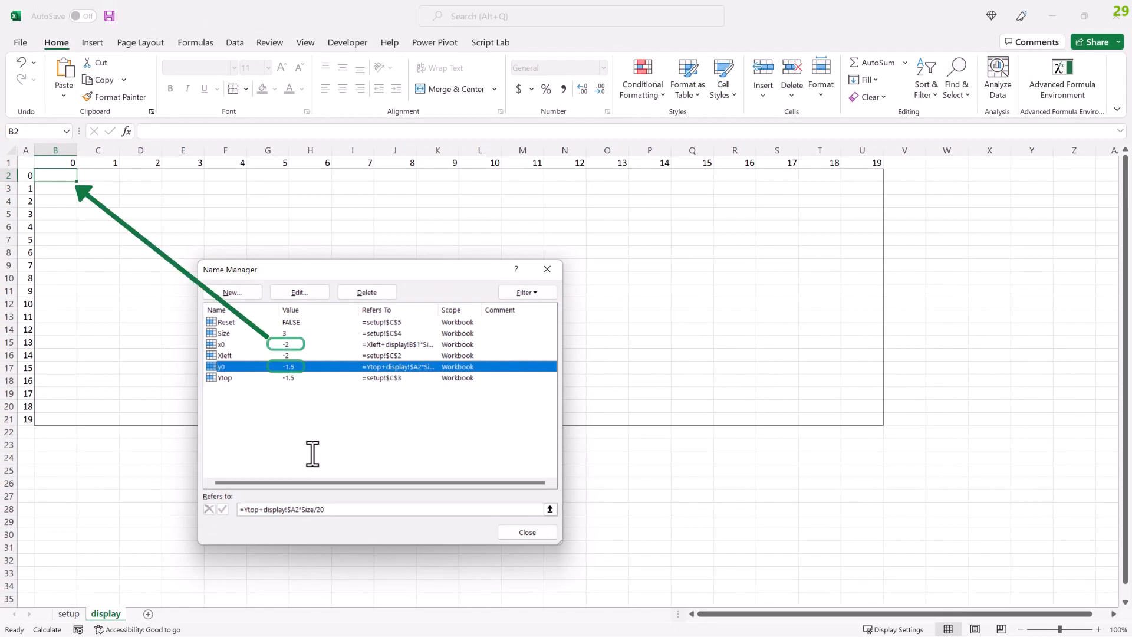
- Check what the names x0 and y0 evaluate to from the grid's last cell, U21
{"action": "key", "text": "Escape"}
{"action": "left_click", "coordinate": [869, 419]}
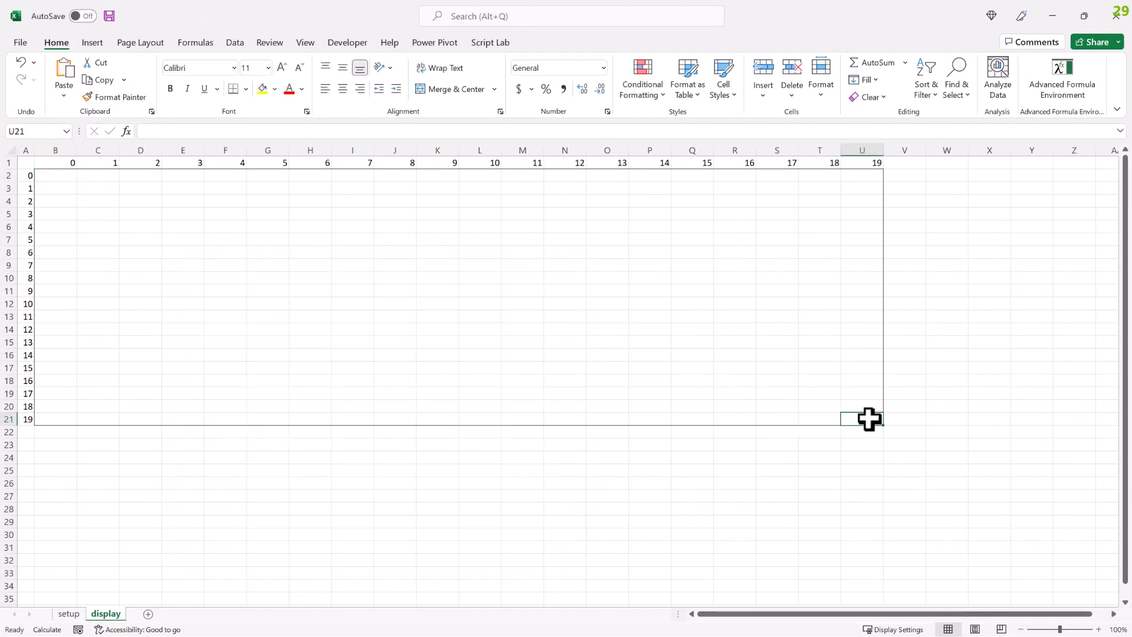
{"action": "key", "text": "ctrl+F3"}
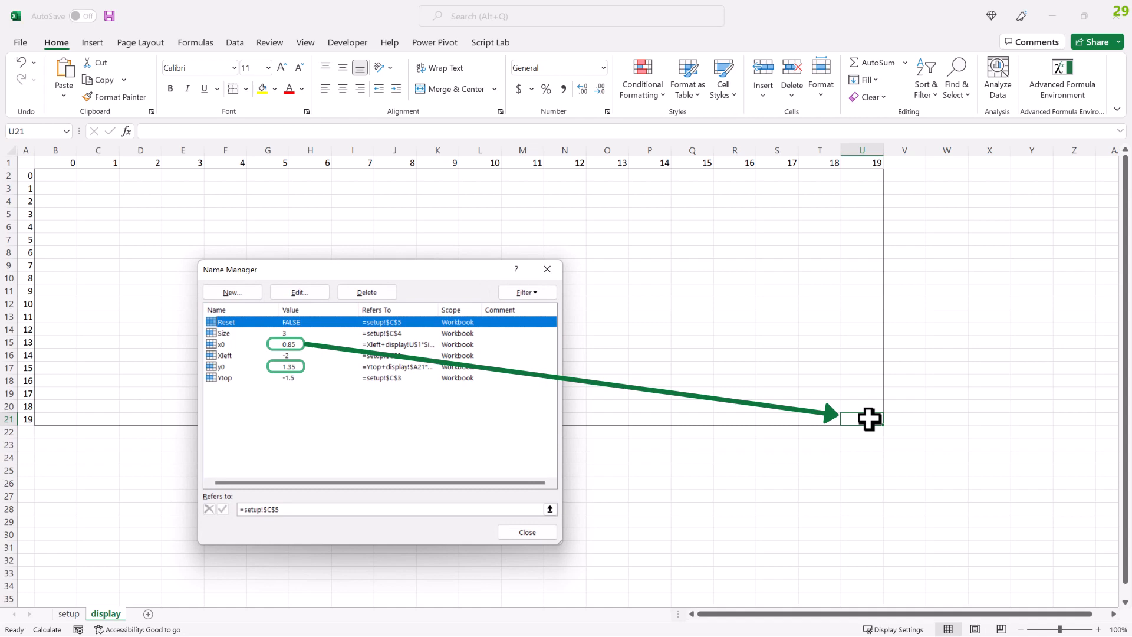